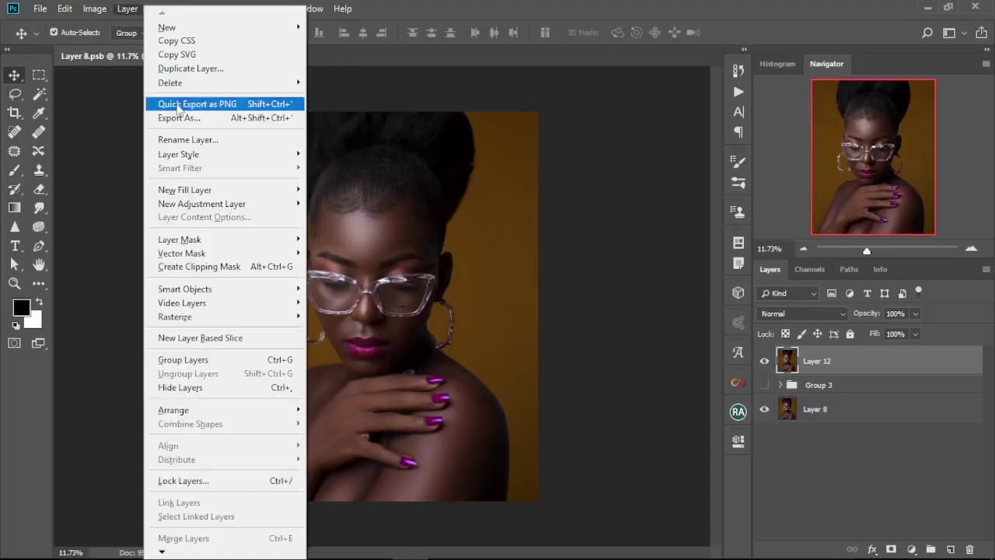
Create a Curves adjustment layer named 'dodge' in Screen blend mode.
{"action": "left_click", "coordinate": [341, 229]}
{"action": "key", "text": "BackSpace"}
{"action": "type", "text": "dodge"}
{"action": "left_click", "coordinate": [432, 230]}
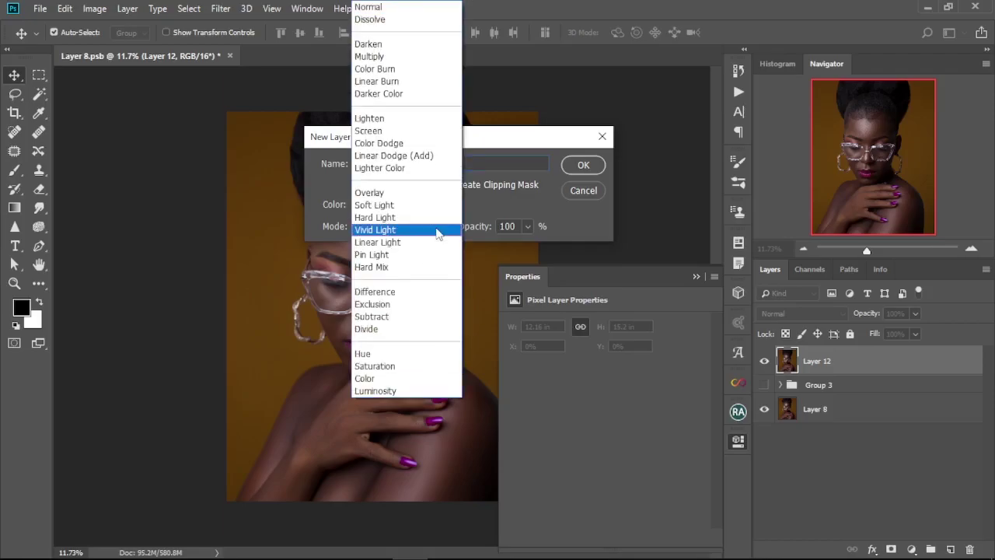
{"action": "left_click", "coordinate": [396, 134]}
{"action": "left_click", "coordinate": [585, 165]}
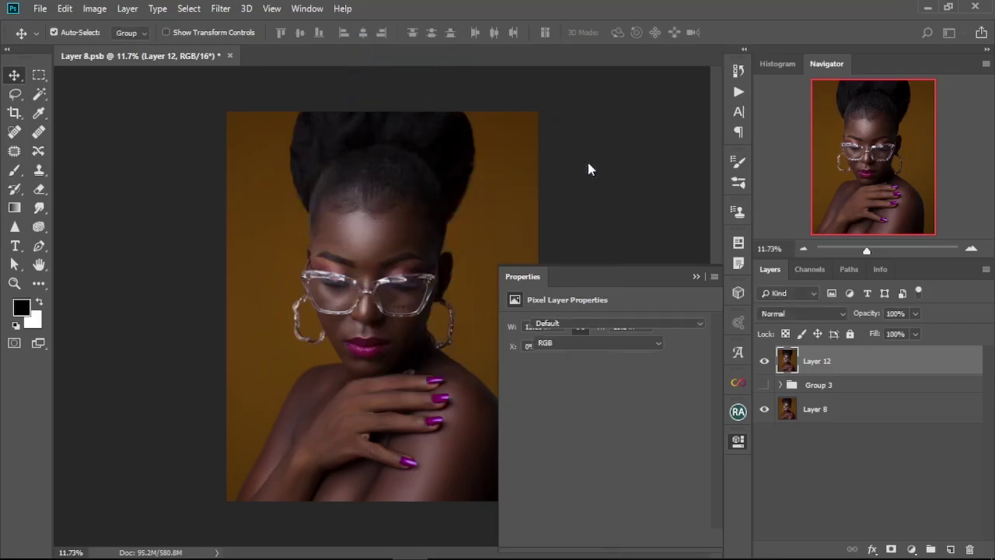
Raise the dodge layer's Underlying Layer Blend If black point to 79.
{"action": "left_click", "coordinate": [696, 278]}
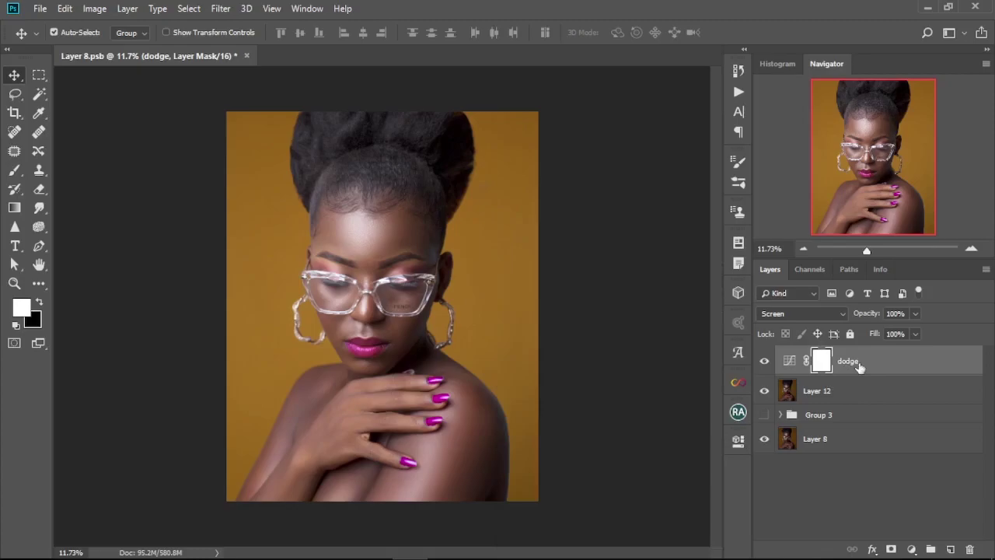
{"action": "double_click", "coordinate": [897, 367]}
{"action": "left_click_drag", "start_coordinate": [692, 369], "coordinate": [785, 370]}
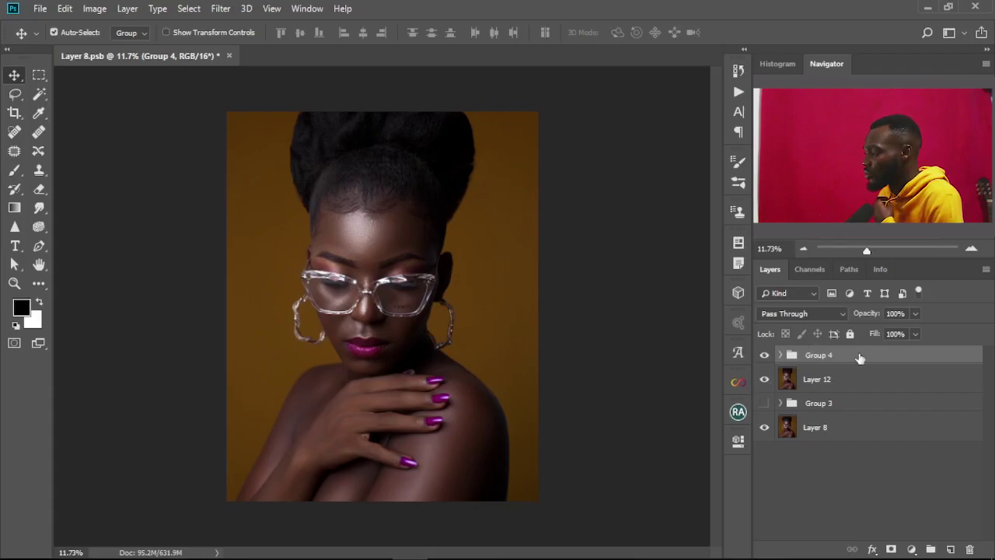
Compare Group 4 hidden and shown, then delete the group.
{"action": "left_click", "coordinate": [762, 355]}
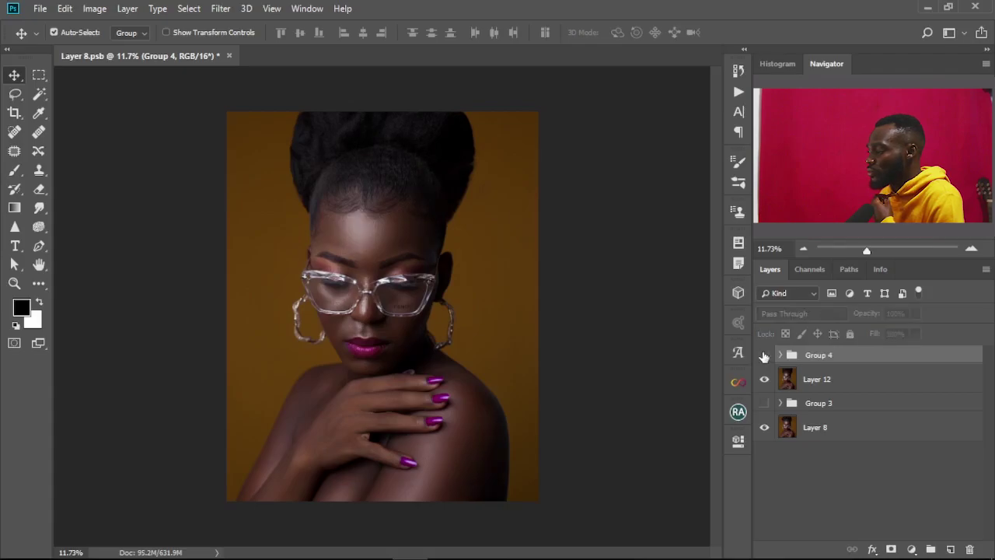
{"action": "left_click", "coordinate": [762, 355]}
{"action": "left_click_drag", "start_coordinate": [839, 355], "coordinate": [971, 549]}
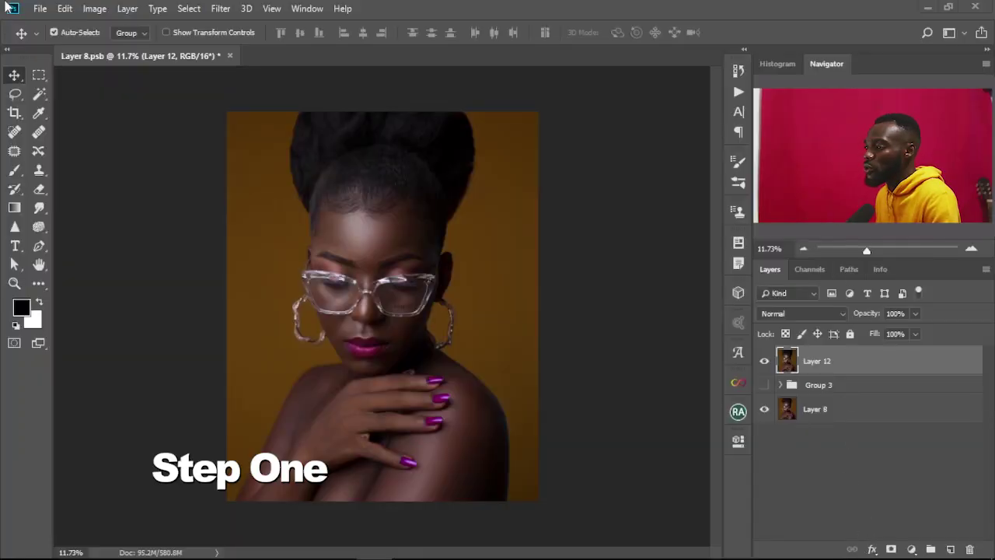
Create the 'dodge' Curves adjustment layer in Screen mode and close its Properties panel.
{"action": "left_click", "coordinate": [128, 9]}
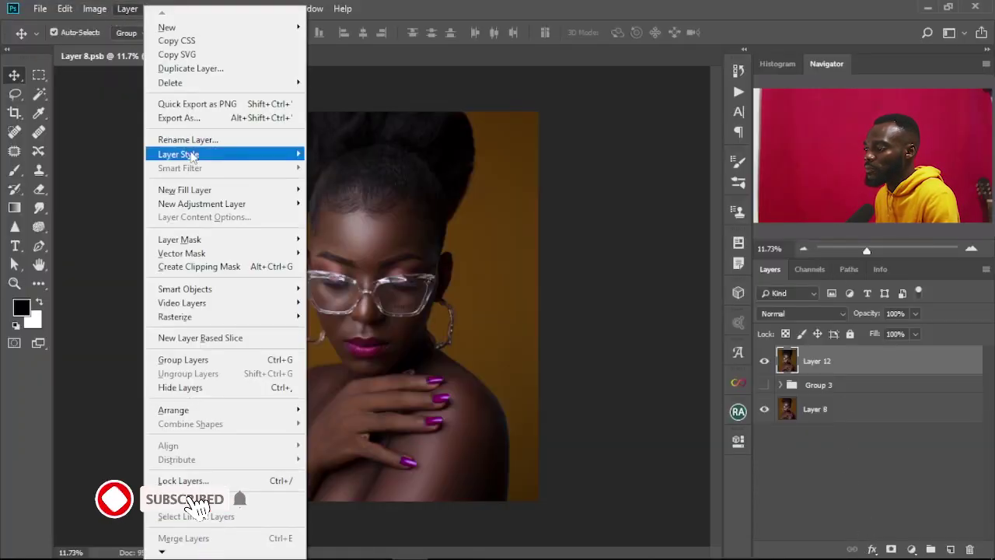
{"action": "mouse_move", "coordinate": [216, 212]}
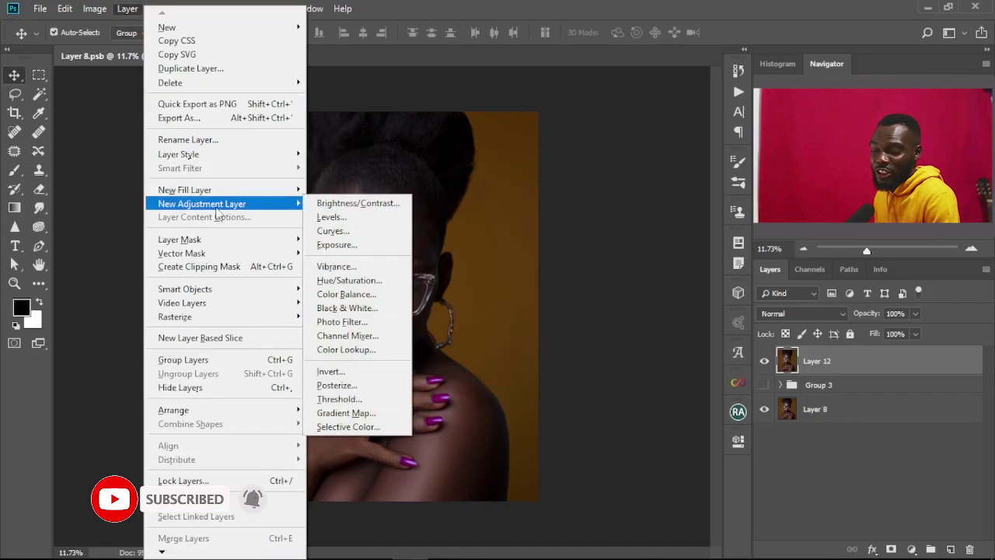
{"action": "left_click", "coordinate": [341, 232]}
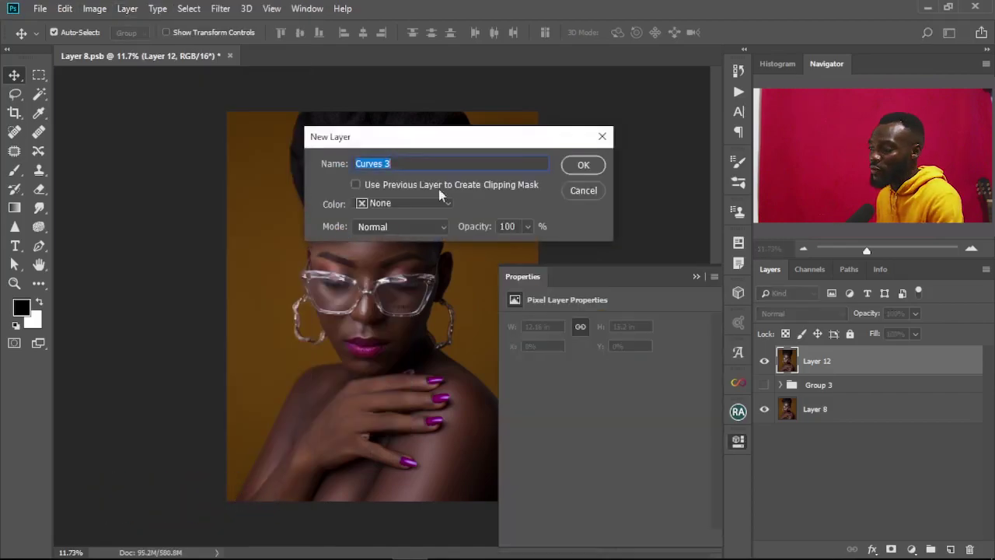
{"action": "key", "text": "BackSpace"}
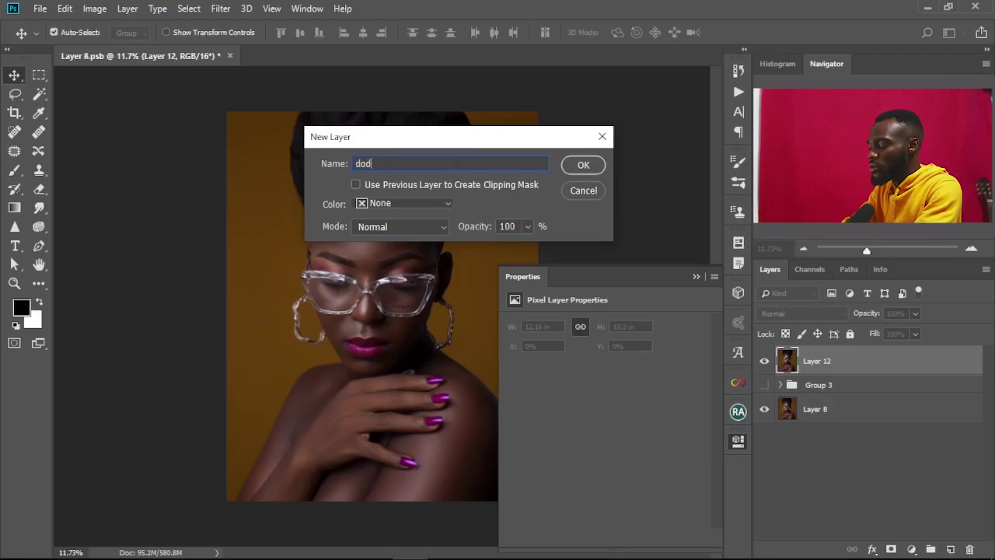
{"action": "left_click", "coordinate": [436, 232]}
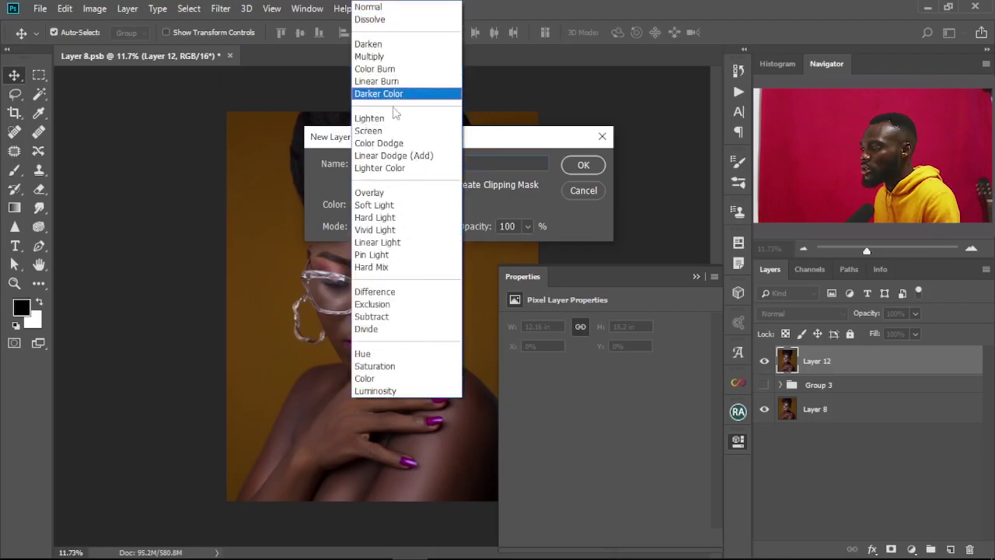
{"action": "left_click", "coordinate": [394, 132]}
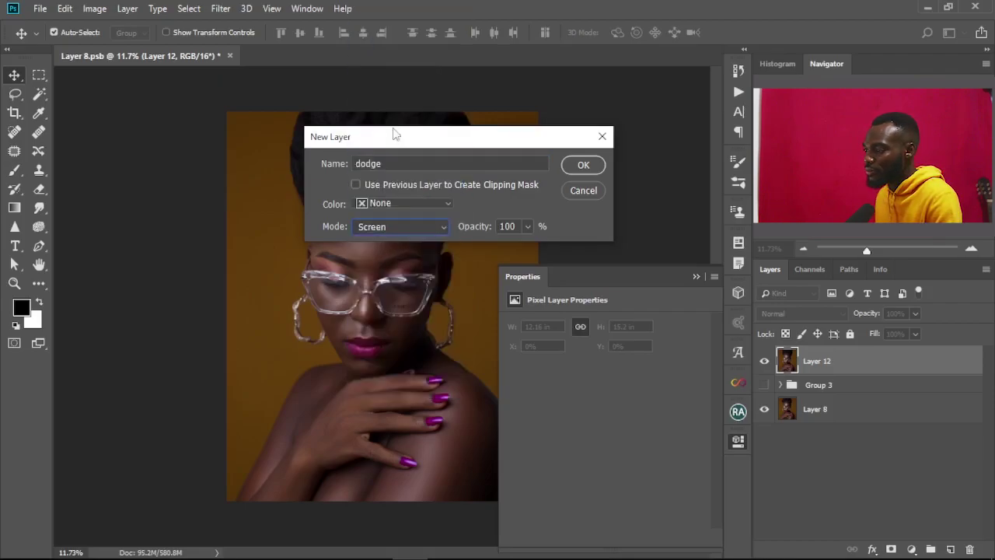
{"action": "left_click", "coordinate": [584, 166]}
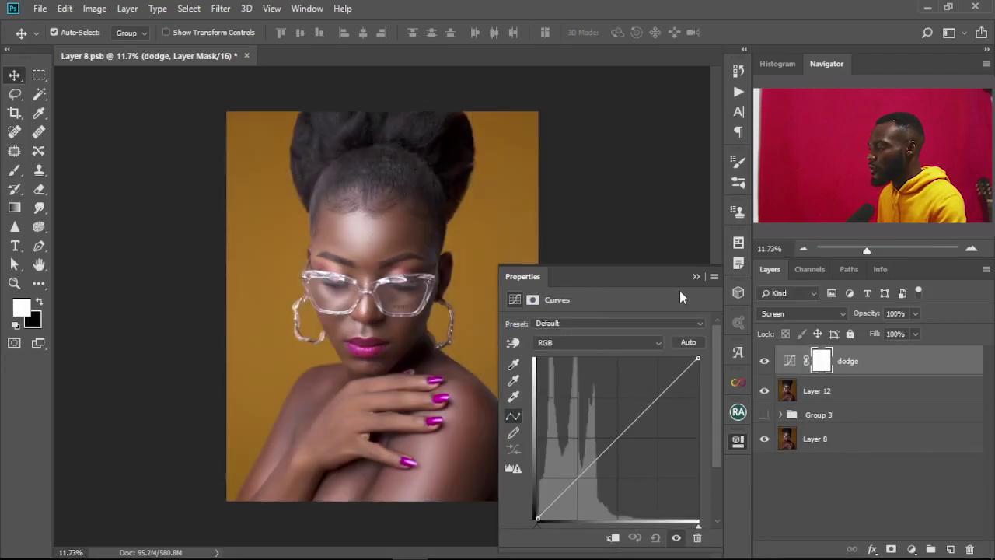
{"action": "left_click", "coordinate": [695, 277]}
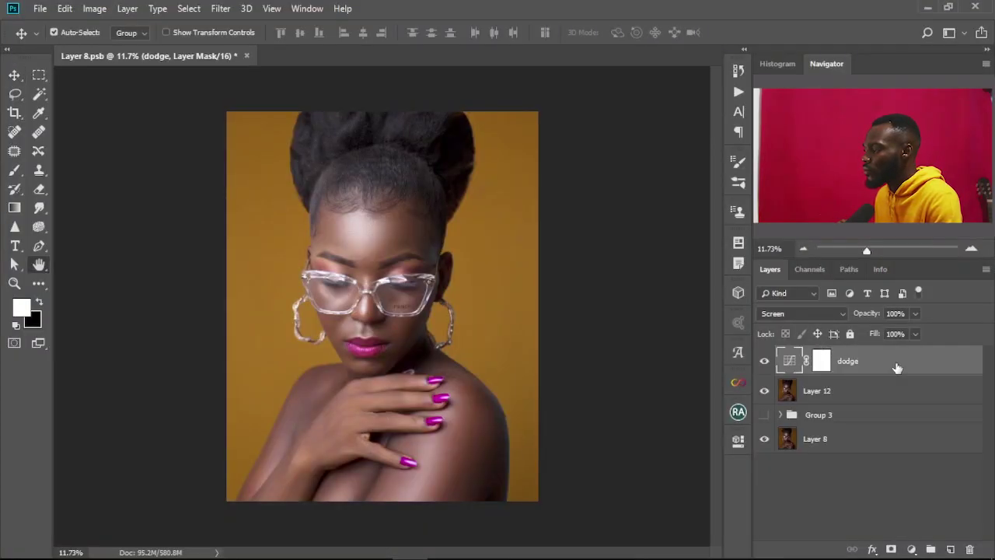
Drag the dodge layer's Underlying Layer Blend If black slider to 92.
{"action": "double_click", "coordinate": [896, 367]}
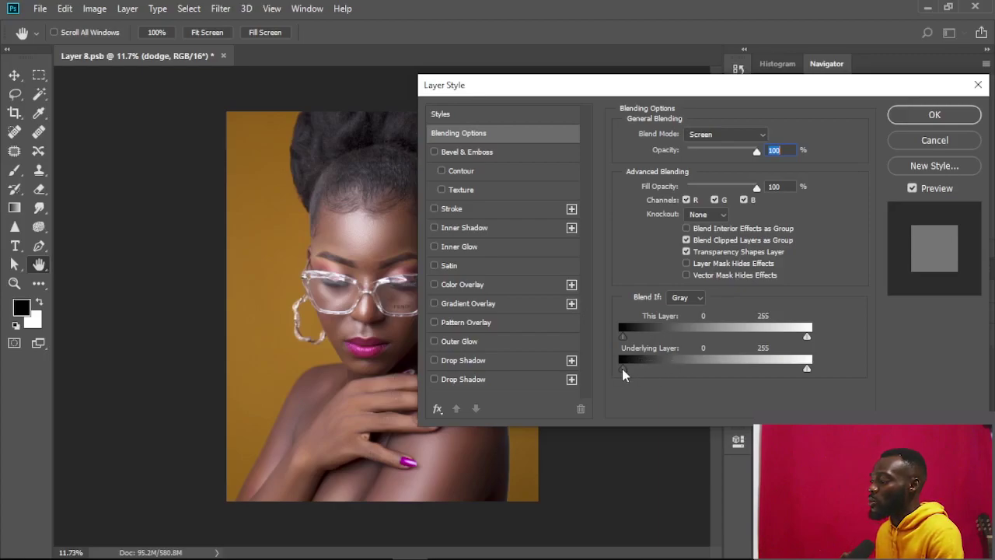
{"action": "left_click_drag", "start_coordinate": [601, 93], "coordinate": [670, 94]}
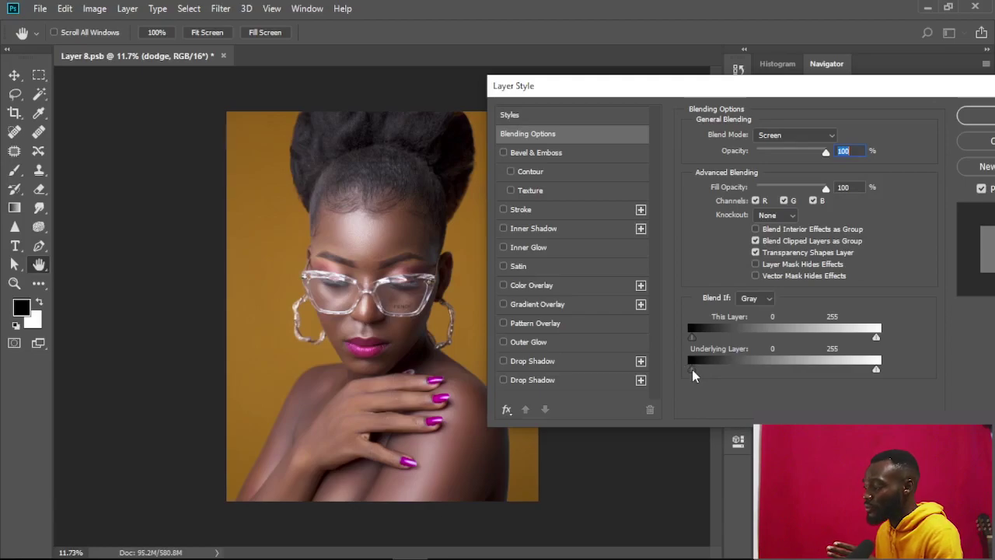
{"action": "left_click_drag", "start_coordinate": [691, 369], "coordinate": [758, 370]}
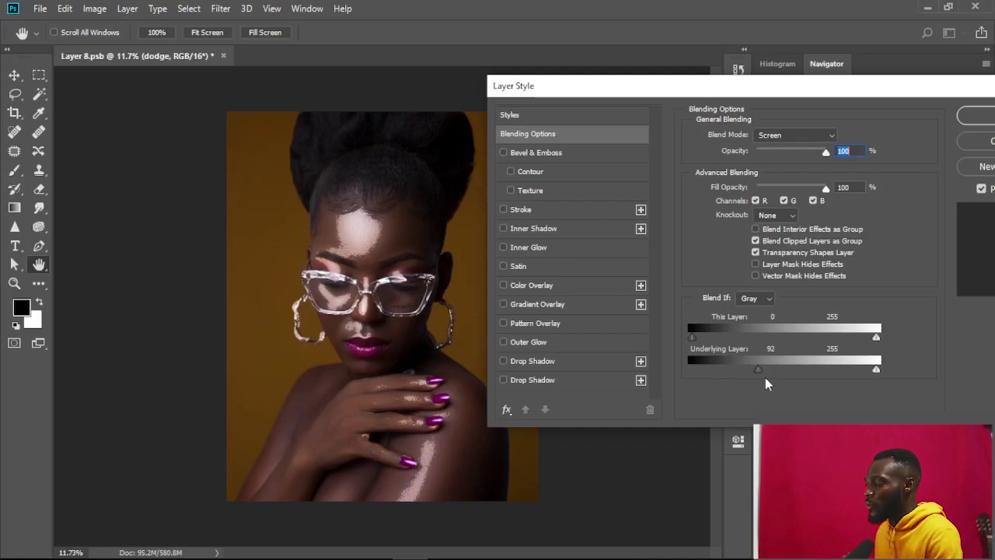
Split the dodge's Underlying Layer black point to 73/160 and apply the Layer Style.
{"action": "key", "text": "alt"}
{"action": "left_click_drag", "start_coordinate": [758, 370], "coordinate": [755, 370]}
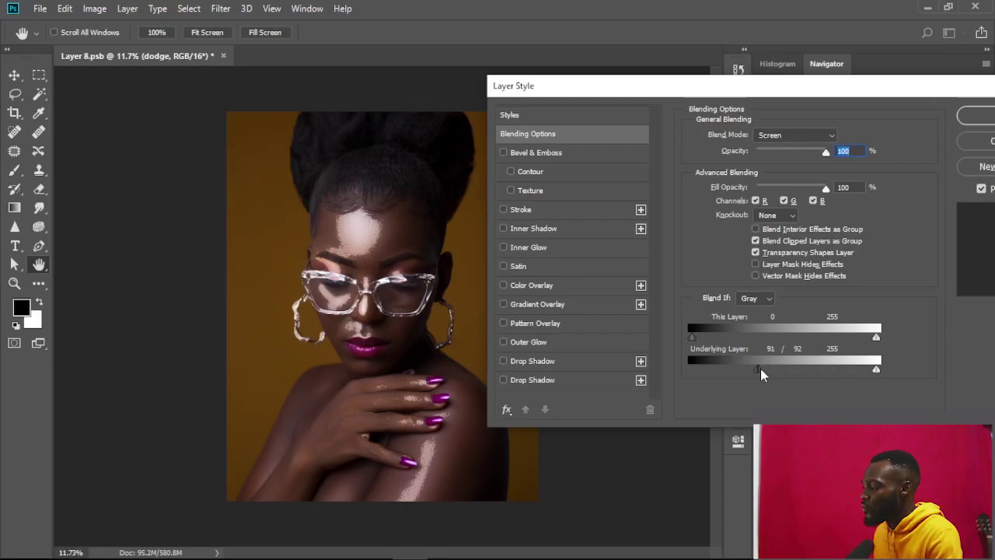
{"action": "left_click_drag", "start_coordinate": [760, 368], "coordinate": [805, 370]}
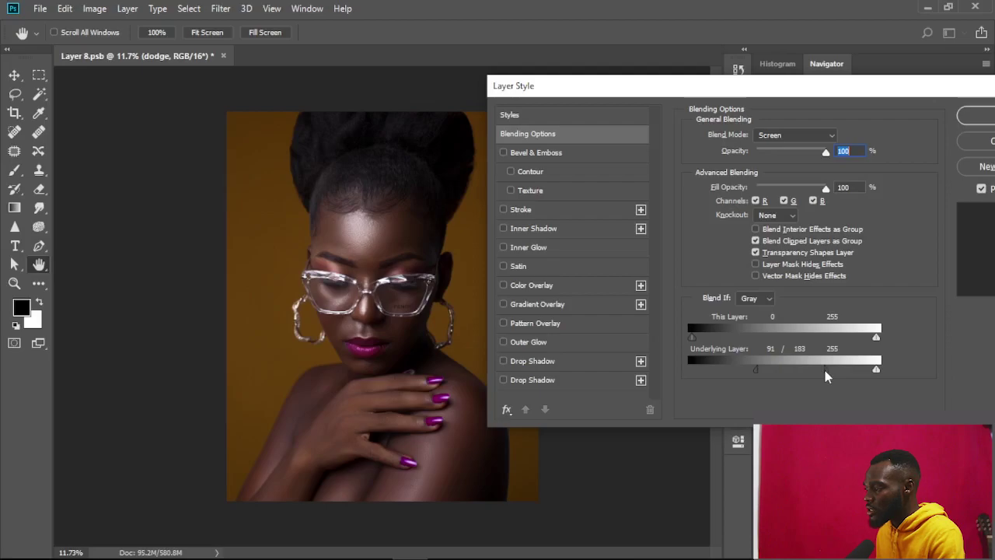
{"action": "left_click_drag", "start_coordinate": [753, 370], "coordinate": [766, 370]}
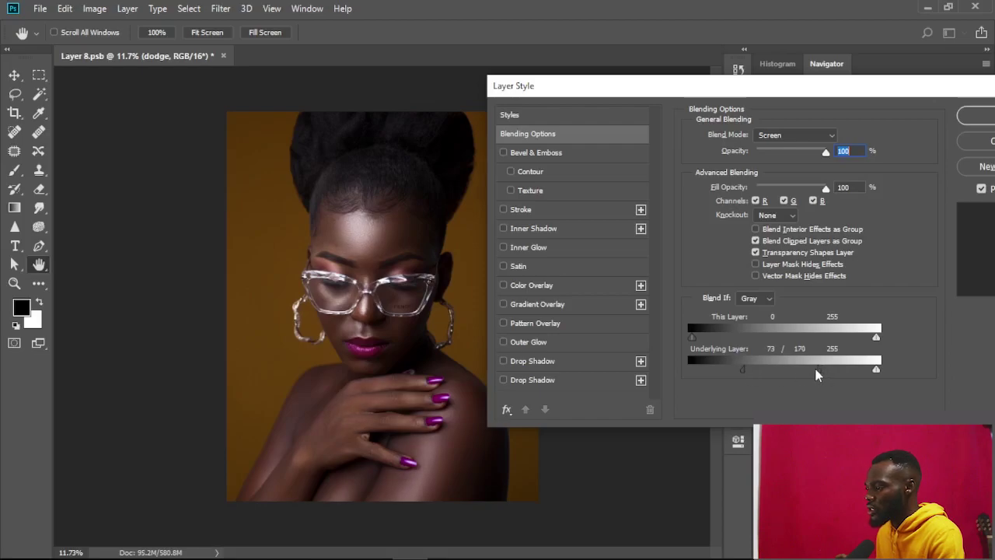
{"action": "left_click_drag", "start_coordinate": [807, 368], "coordinate": [781, 368]}
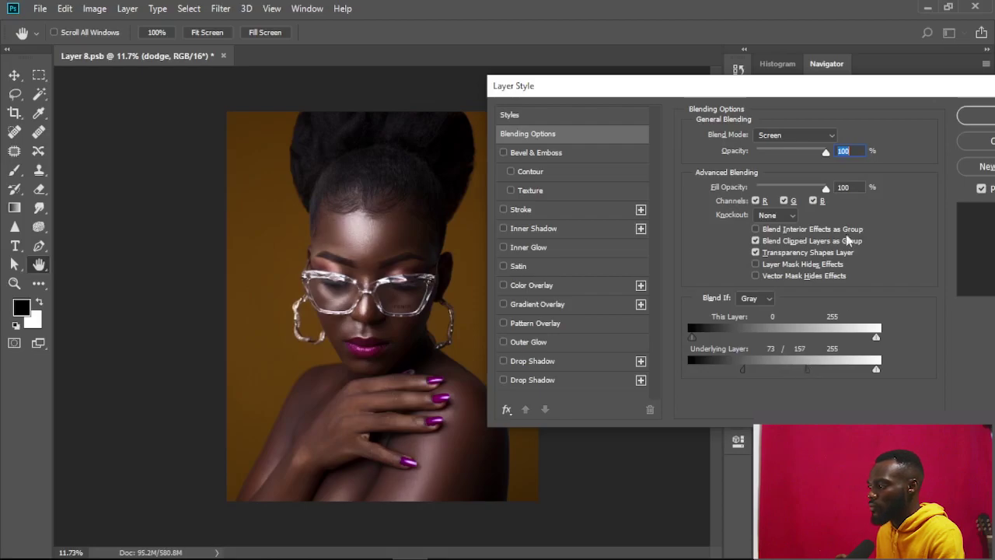
{"action": "left_click_drag", "start_coordinate": [808, 370], "coordinate": [811, 370]}
{"action": "left_click_drag", "start_coordinate": [855, 94], "coordinate": [815, 86]}
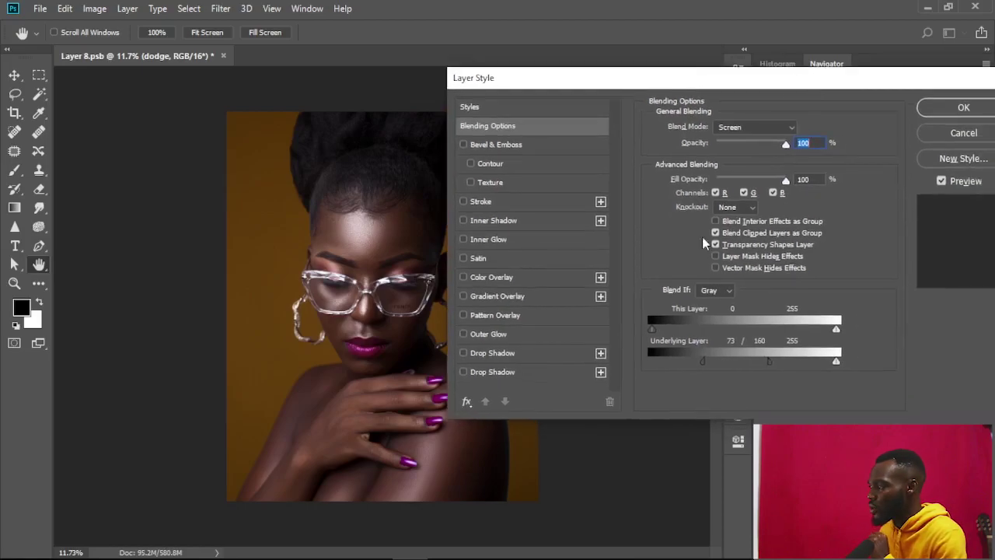
{"action": "left_click", "coordinate": [963, 108]}
{"action": "key", "text": "v"}
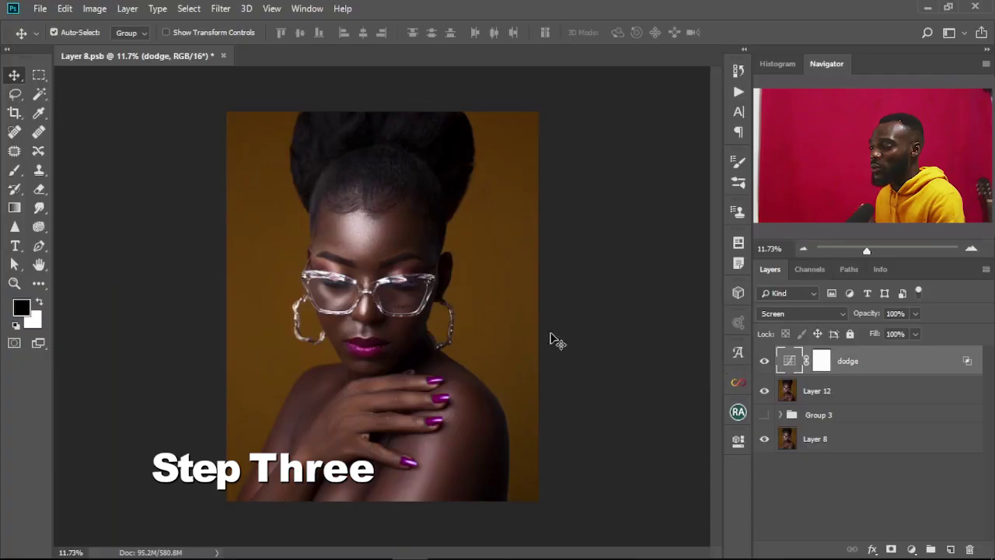
Create a Soft Light Curves adjustment layer named 'Burn' above the dodge layer.
{"action": "left_click", "coordinate": [128, 10]}
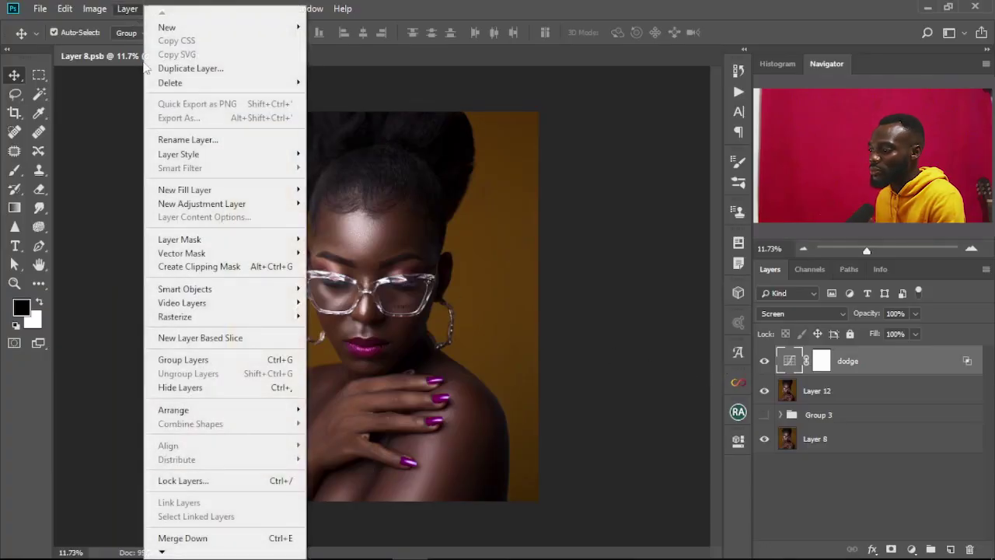
{"action": "mouse_move", "coordinate": [259, 204]}
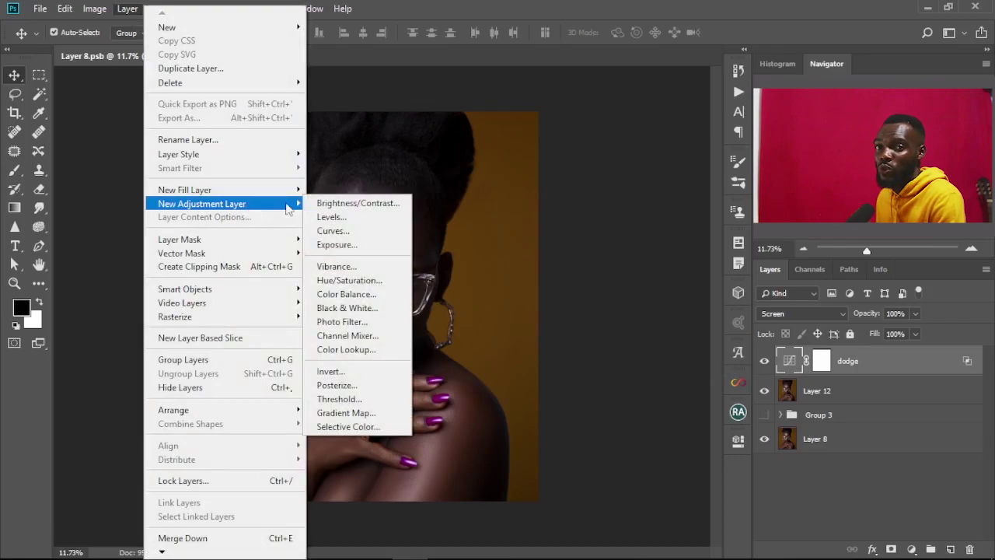
{"action": "left_click", "coordinate": [334, 230]}
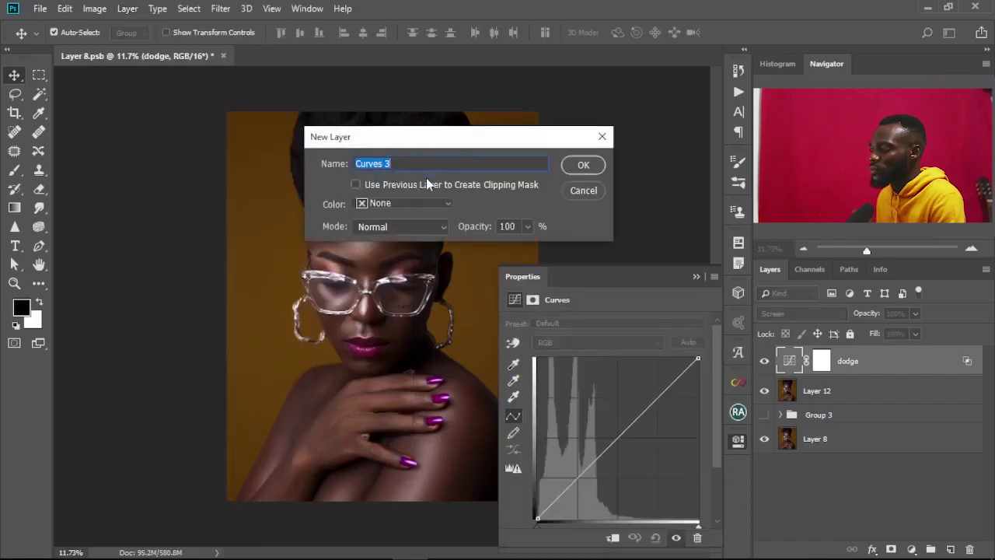
{"action": "left_click", "coordinate": [439, 227]}
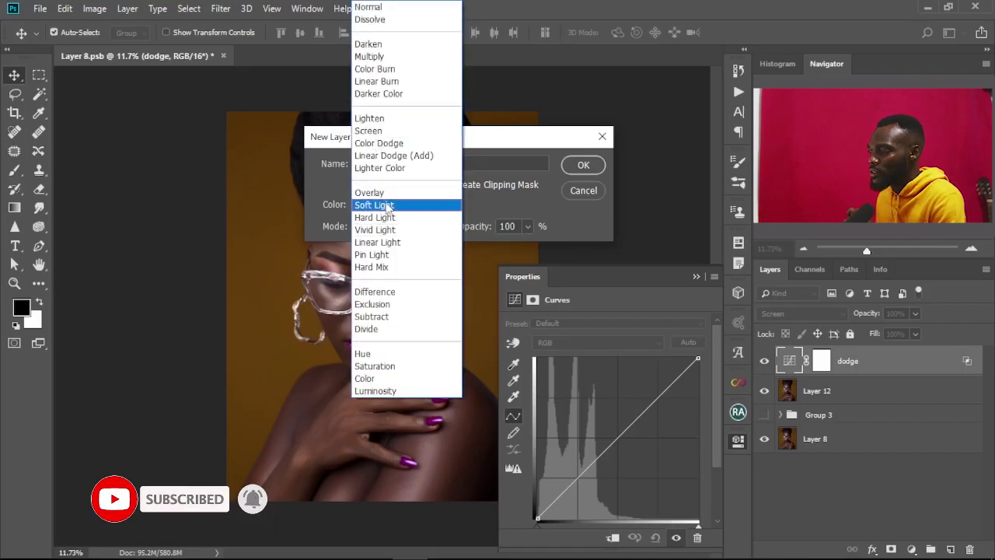
{"action": "left_click", "coordinate": [387, 205]}
{"action": "left_click_drag", "start_coordinate": [400, 162], "coordinate": [335, 160]}
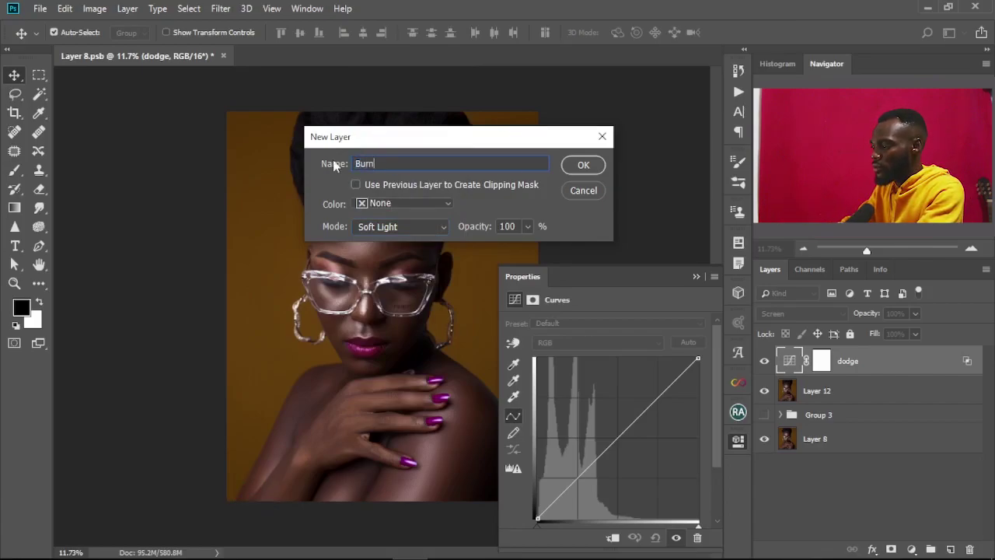
{"action": "left_click", "coordinate": [583, 166]}
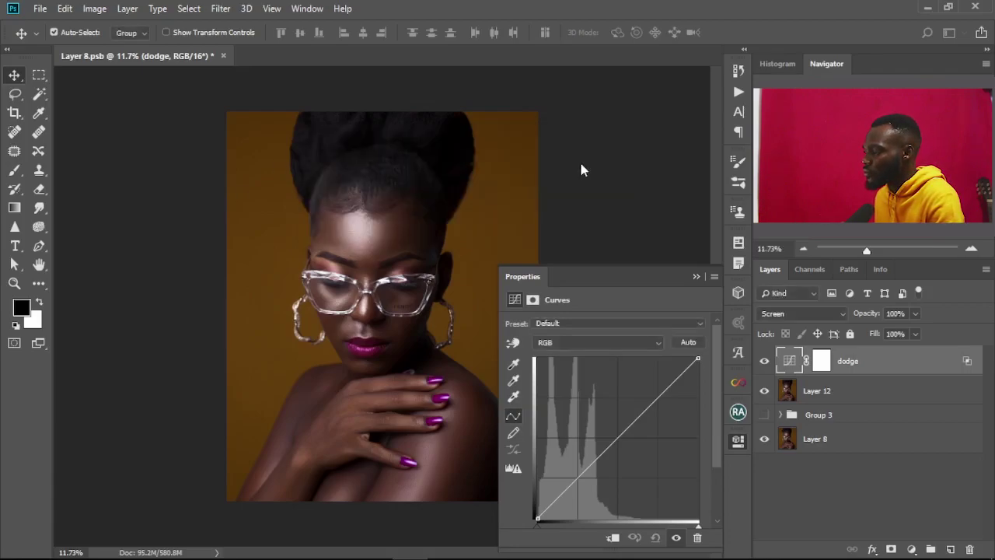
{"action": "key", "text": "x"}
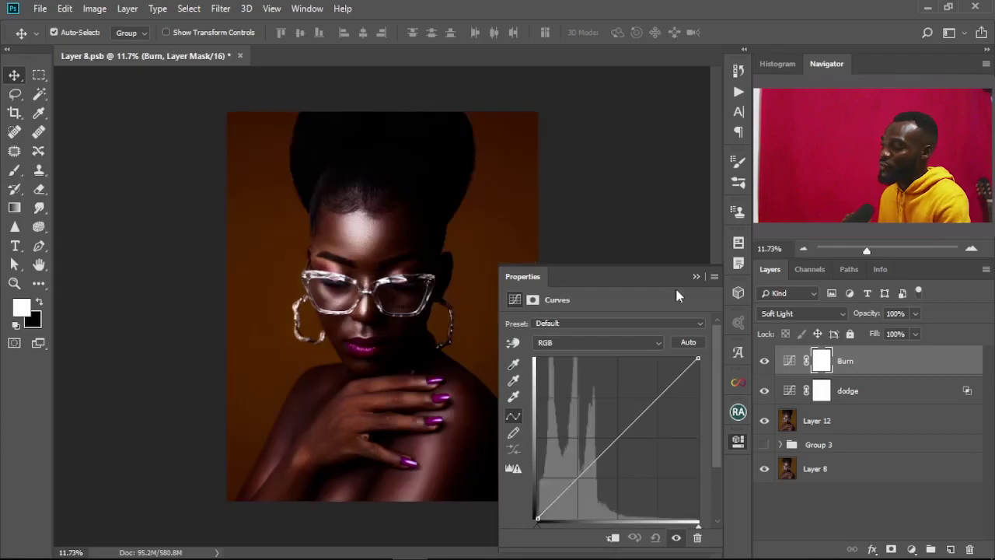
{"action": "left_click", "coordinate": [696, 276]}
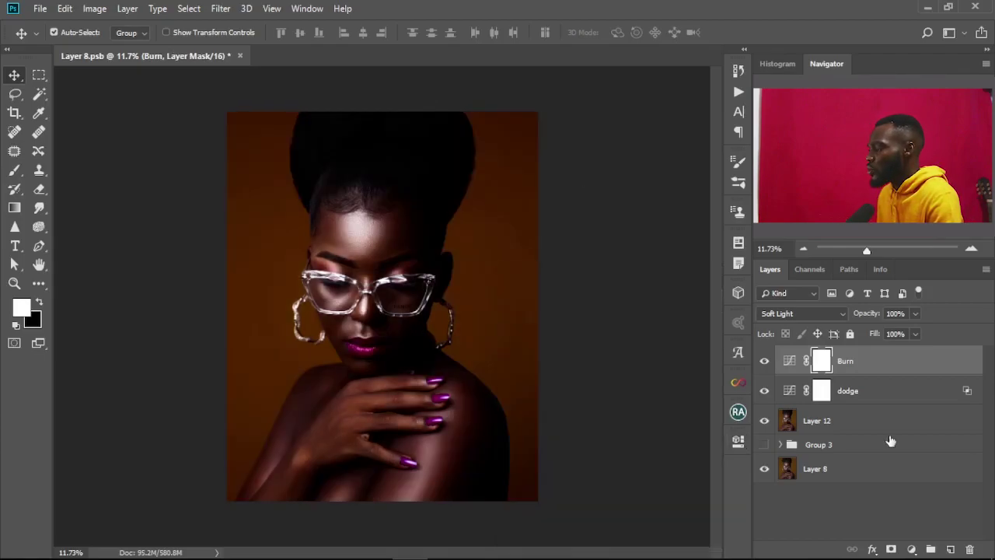
Drag the Burn layer's Underlying Layer Blend If slider down to about 30.
{"action": "double_click", "coordinate": [884, 365]}
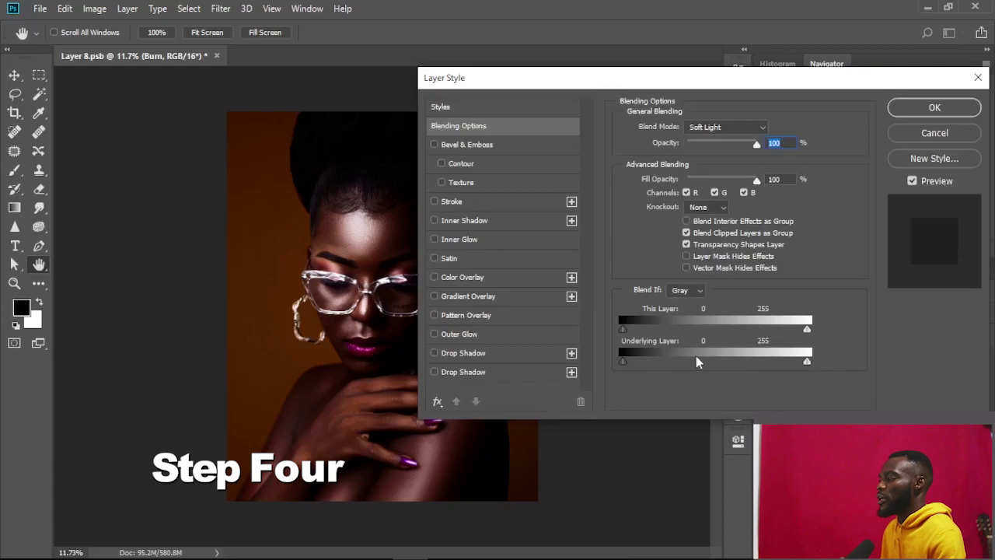
{"action": "left_click_drag", "start_coordinate": [650, 78], "coordinate": [714, 60]}
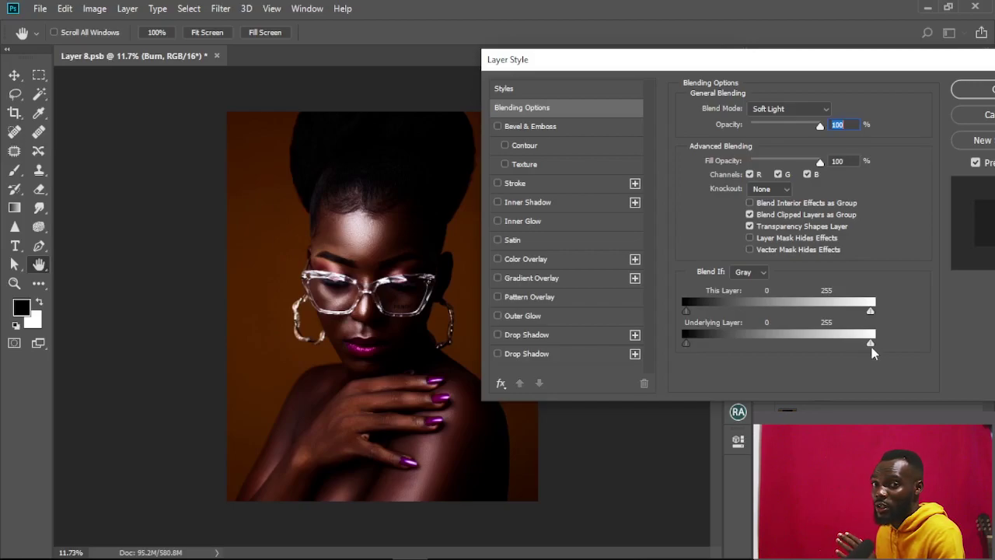
{"action": "left_click_drag", "start_coordinate": [870, 344], "coordinate": [860, 348]}
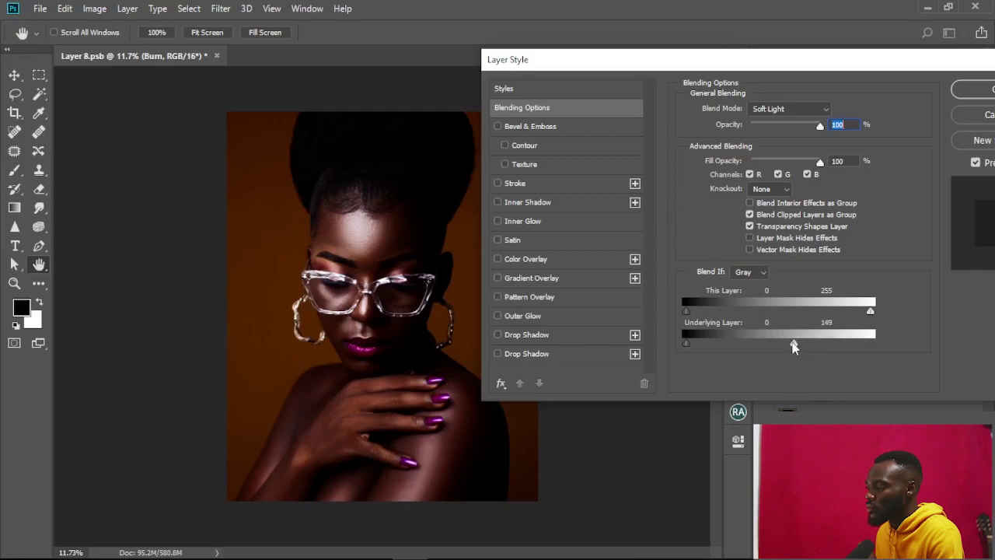
{"action": "left_click_drag", "start_coordinate": [775, 343], "coordinate": [716, 345]}
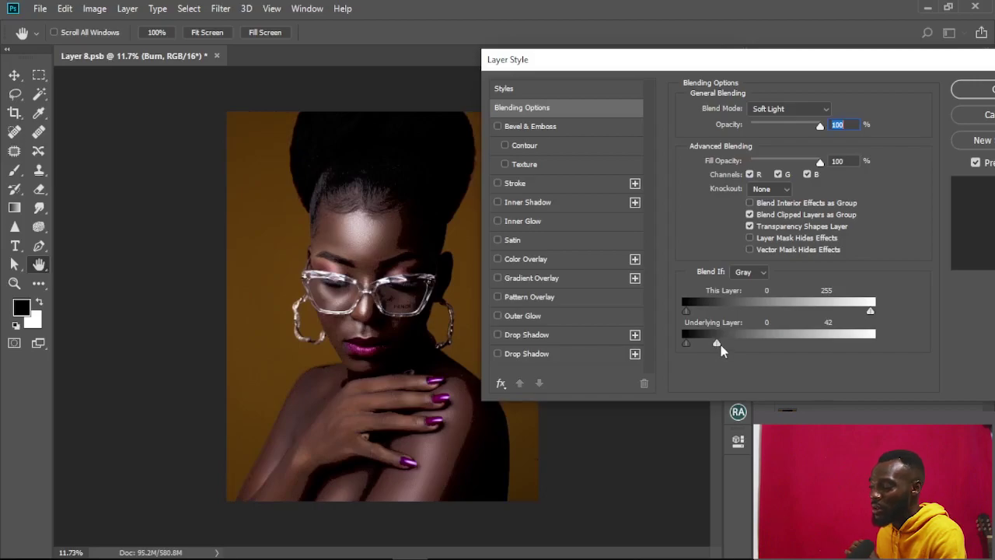
{"action": "left_click_drag", "start_coordinate": [717, 343], "coordinate": [707, 348]}
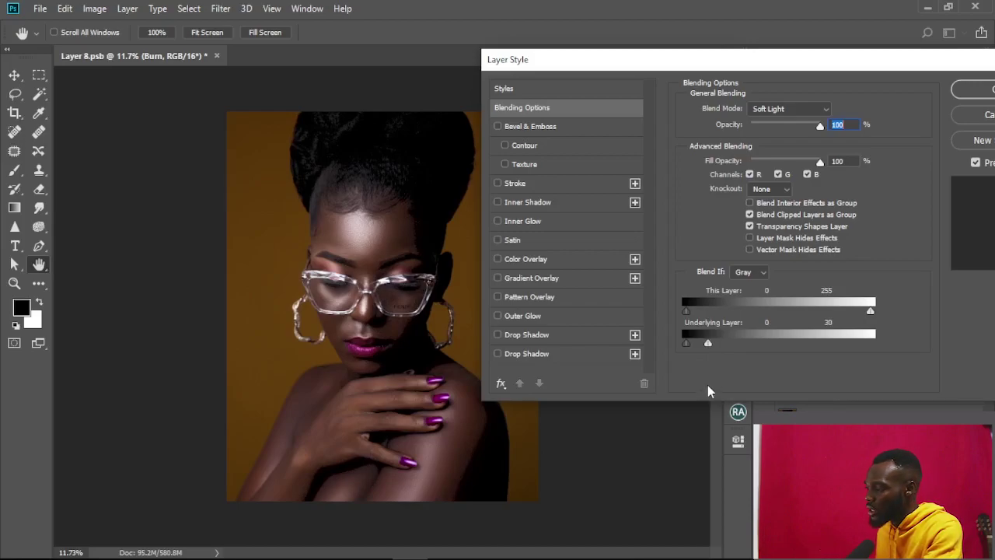
Split the Burn's Underlying Layer threshold into a soft 13/36 range.
{"action": "key", "text": "alt"}
{"action": "left_click_drag", "start_coordinate": [708, 344], "coordinate": [715, 348]}
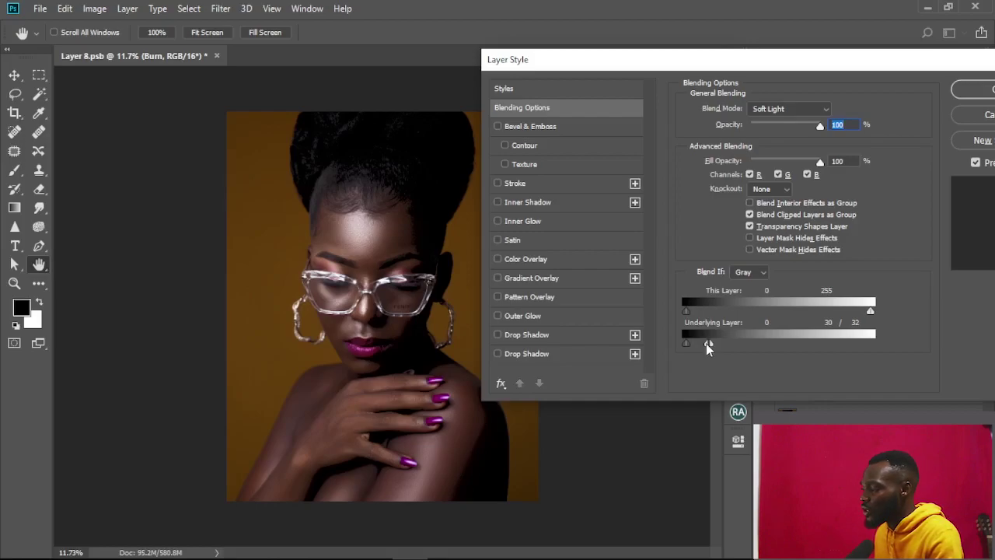
{"action": "left_click_drag", "start_coordinate": [705, 342], "coordinate": [699, 350]}
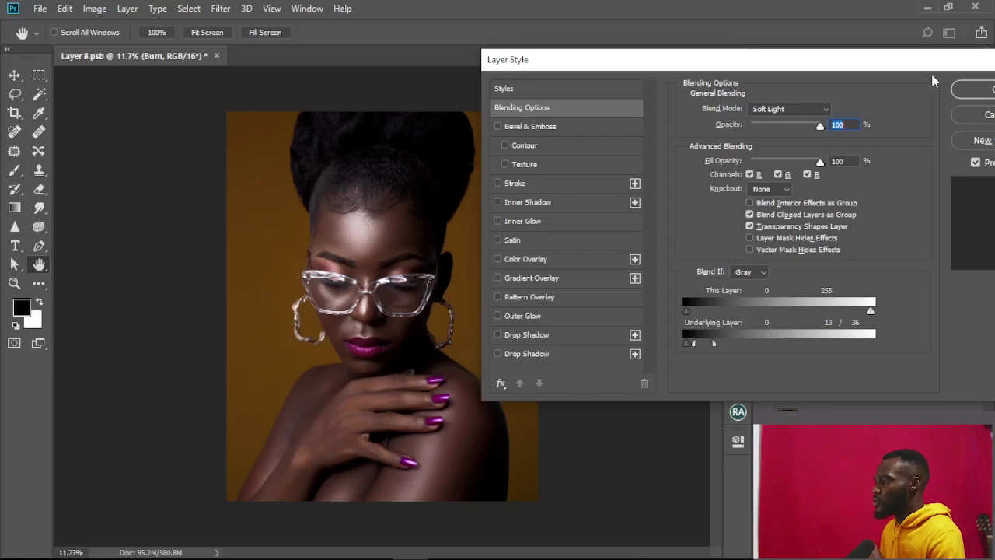
{"action": "left_click_drag", "start_coordinate": [926, 60], "coordinate": [810, 66]}
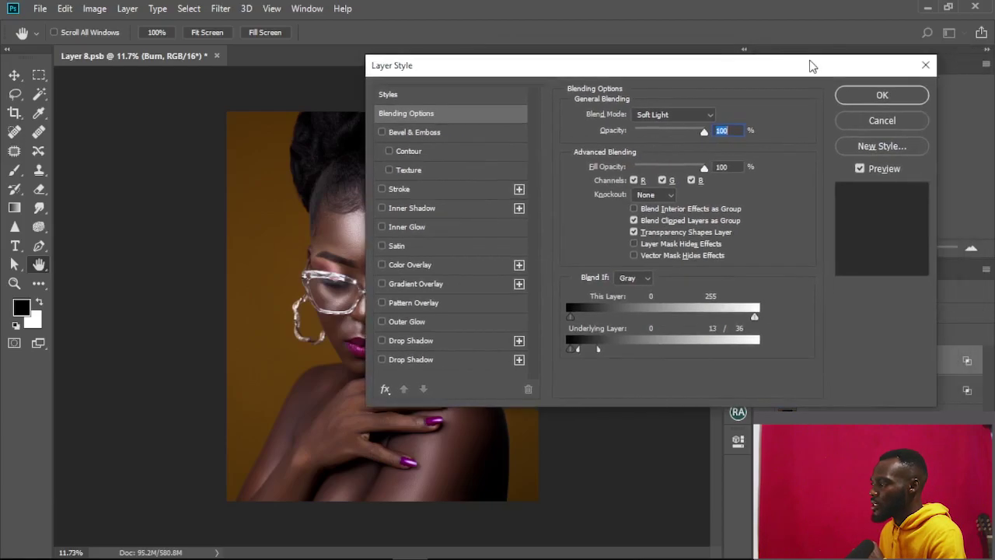
Apply the Burn blending options and group Burn and dodge into Group 4.
{"action": "left_click", "coordinate": [874, 96]}
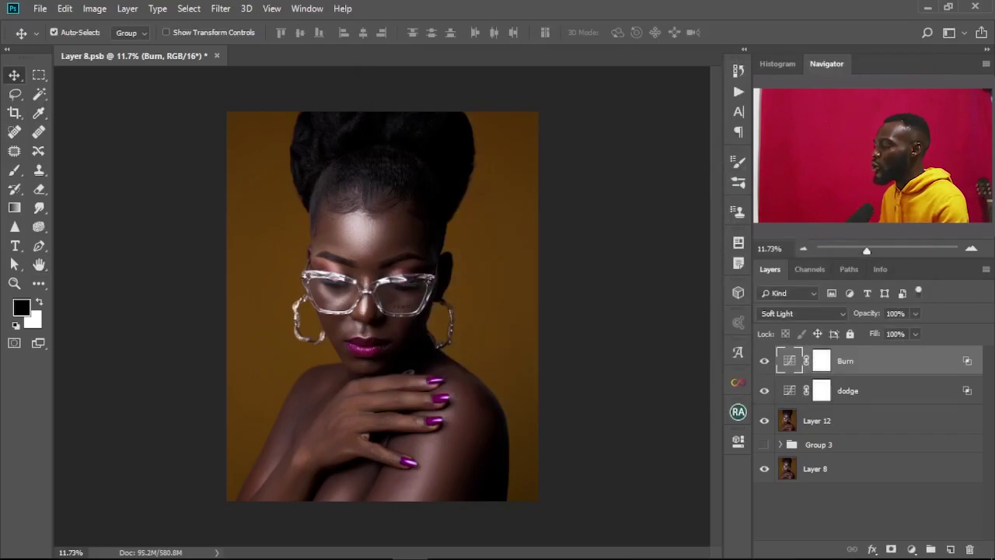
{"action": "left_click", "coordinate": [883, 397], "text": "shift"}
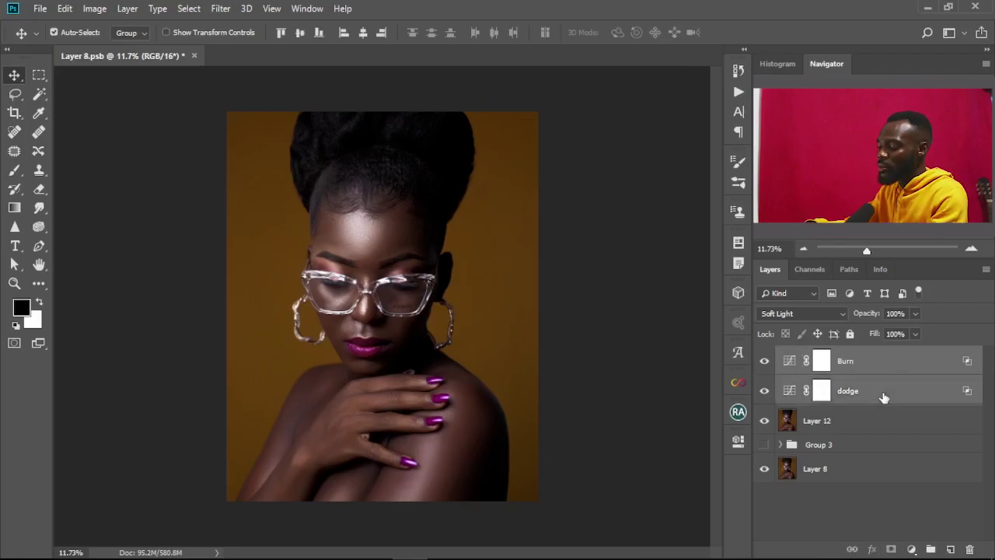
{"action": "key", "text": "ctrl+g"}
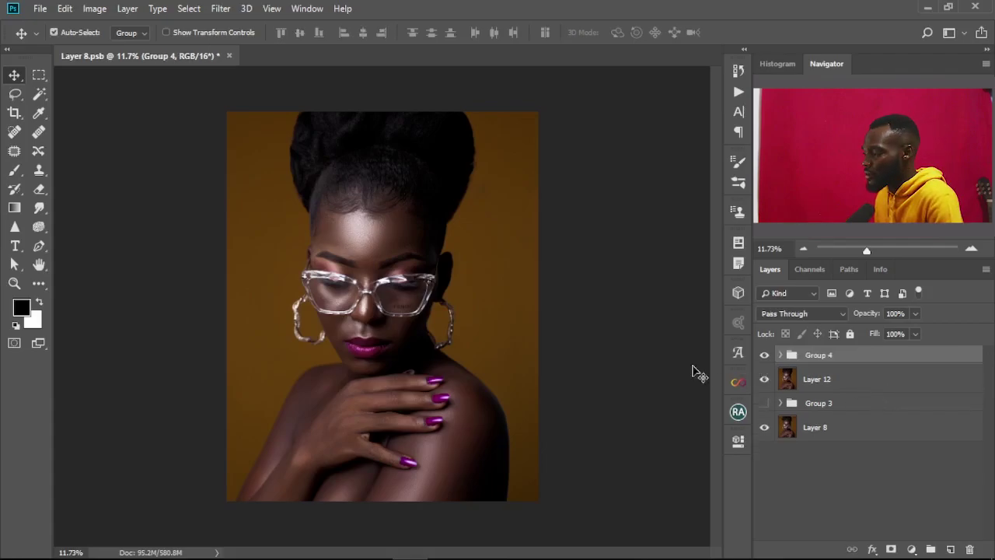
Compare Group 4 on and off, then expand it and target the Burn mask.
{"action": "left_click", "coordinate": [764, 355]}
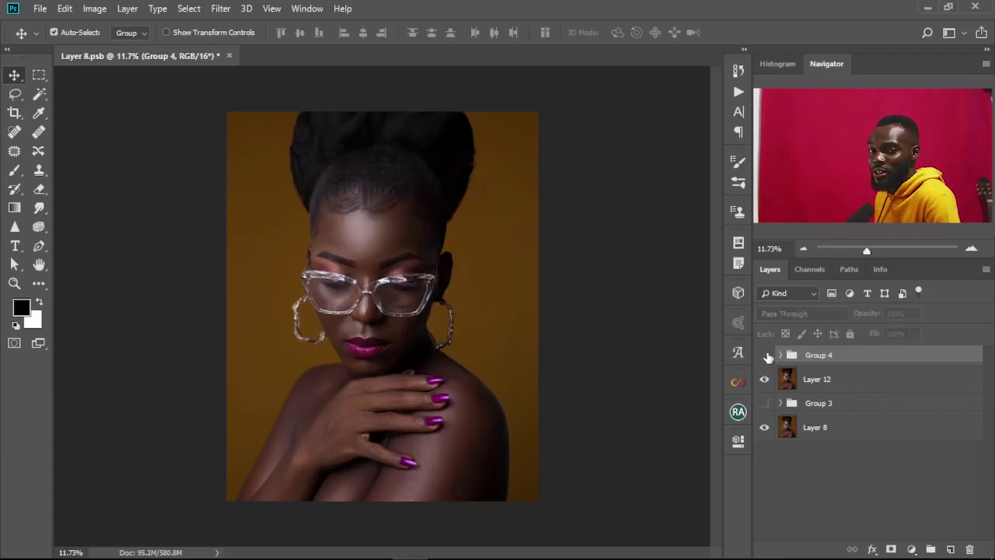
{"action": "left_click", "coordinate": [765, 356]}
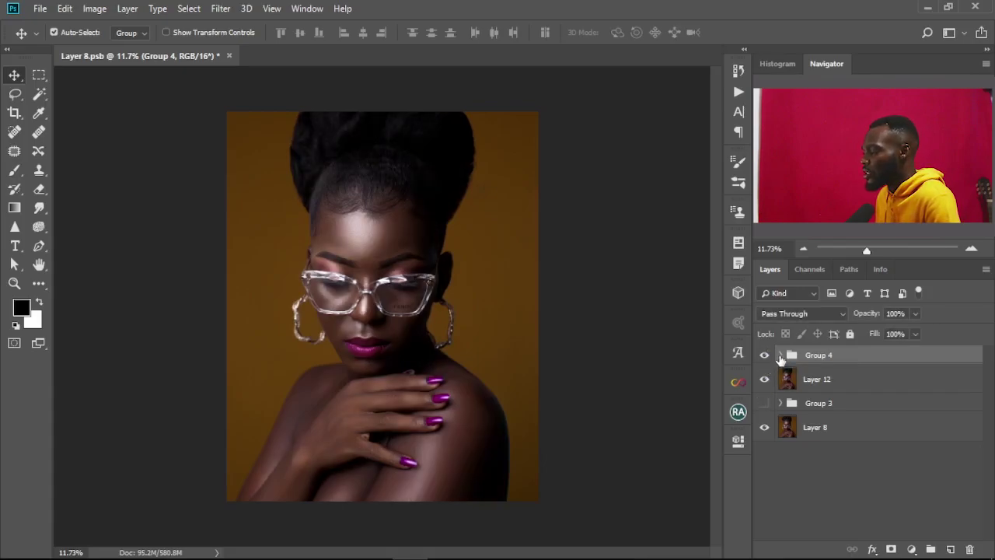
{"action": "left_click", "coordinate": [779, 354]}
{"action": "left_click", "coordinate": [869, 383]}
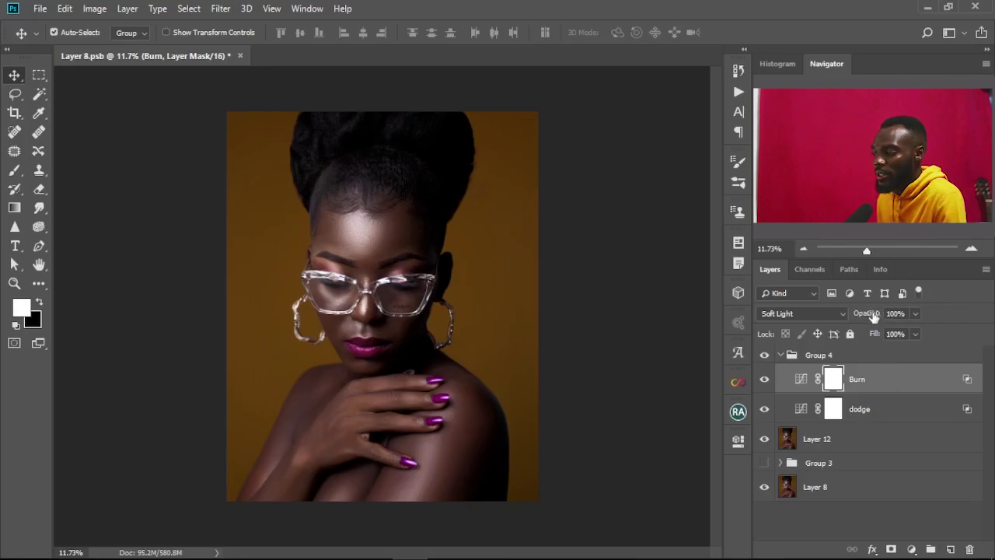
Lower the Burn layer's opacity to 41% and compare it hidden and shown.
{"action": "mouse_move", "coordinate": [873, 315]}
{"action": "left_mouse_down"}
{"action": "mouse_move", "coordinate": [852, 317]}
{"action": "mouse_move", "coordinate": [872, 325]}
{"action": "mouse_move", "coordinate": [862, 317]}
{"action": "left_mouse_up"}
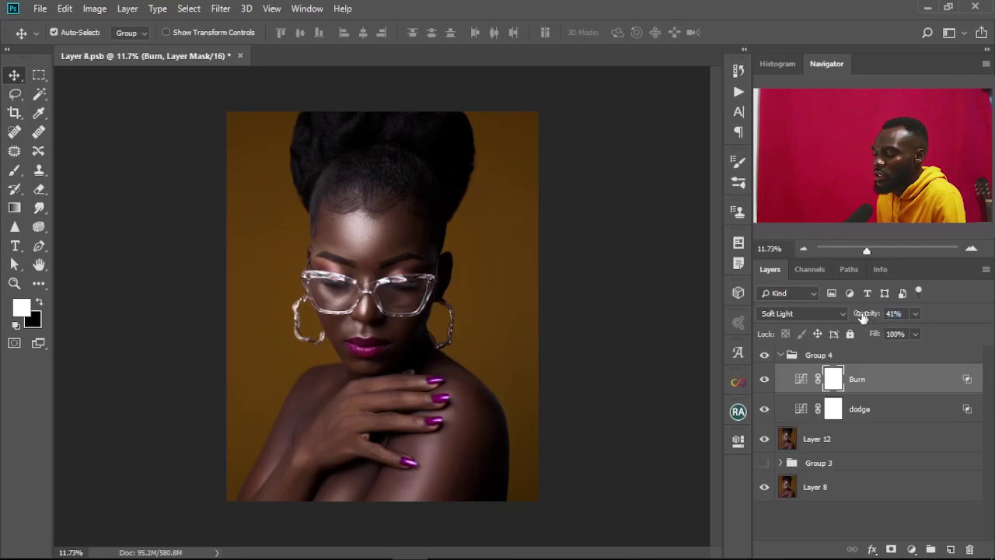
{"action": "left_click", "coordinate": [764, 379]}
{"action": "left_click", "coordinate": [765, 380]}
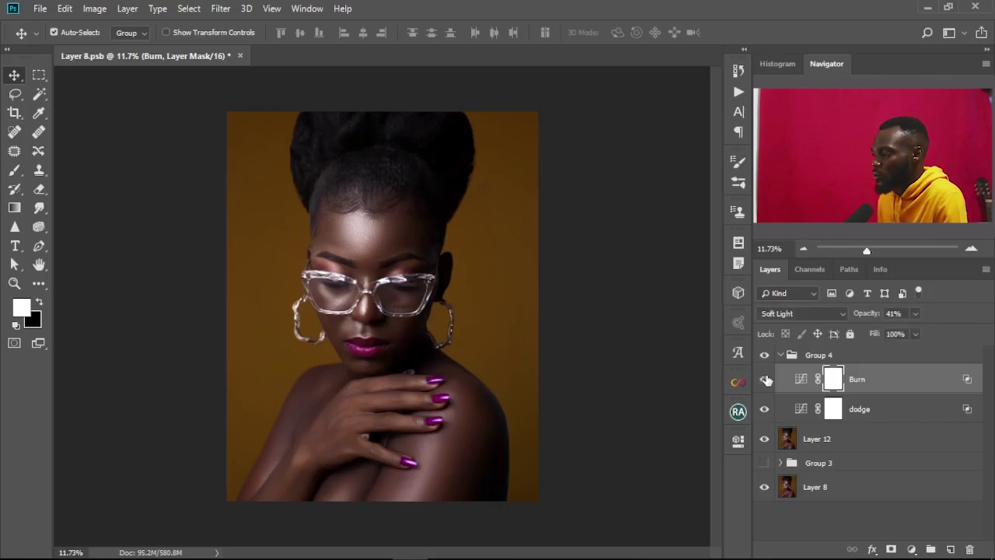
{"action": "left_click", "coordinate": [765, 380]}
{"action": "left_click", "coordinate": [765, 379]}
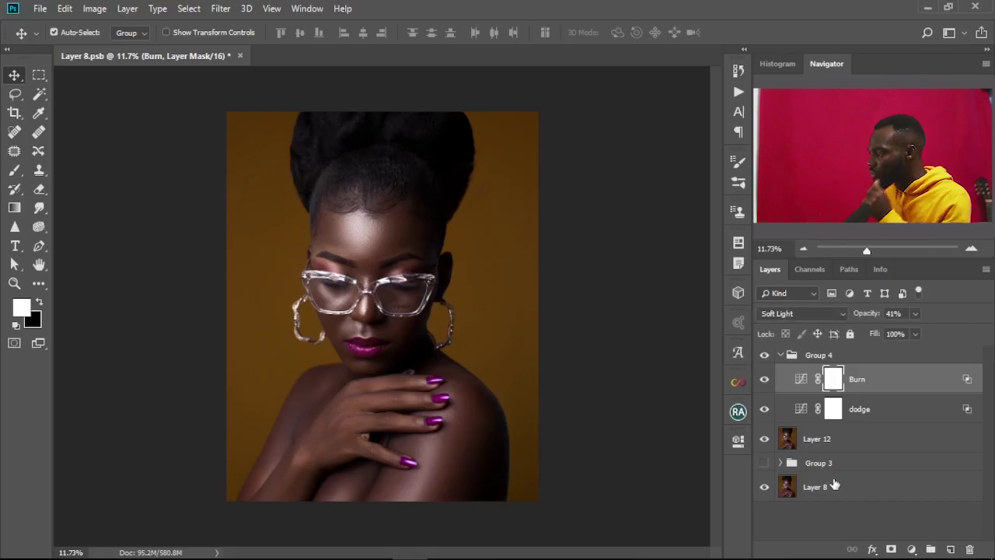
{"action": "left_click", "coordinate": [876, 418]}
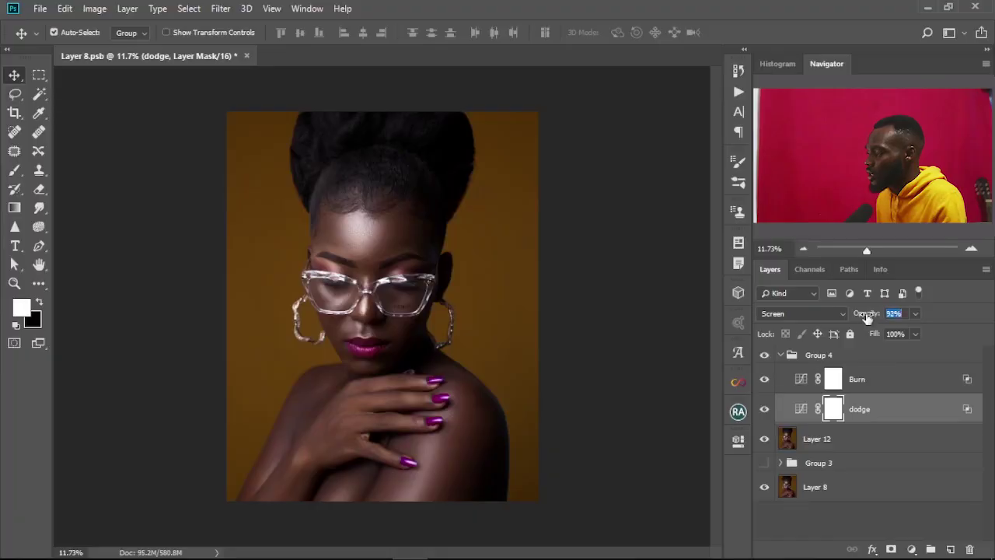
Try lower dodge opacities such as 36%, then restore the dodge layer to 100%.
{"action": "mouse_move", "coordinate": [861, 315]}
{"action": "left_mouse_down"}
{"action": "mouse_move", "coordinate": [852, 314]}
{"action": "mouse_move", "coordinate": [873, 318]}
{"action": "mouse_move", "coordinate": [854, 317]}
{"action": "mouse_move", "coordinate": [863, 318]}
{"action": "left_mouse_up"}
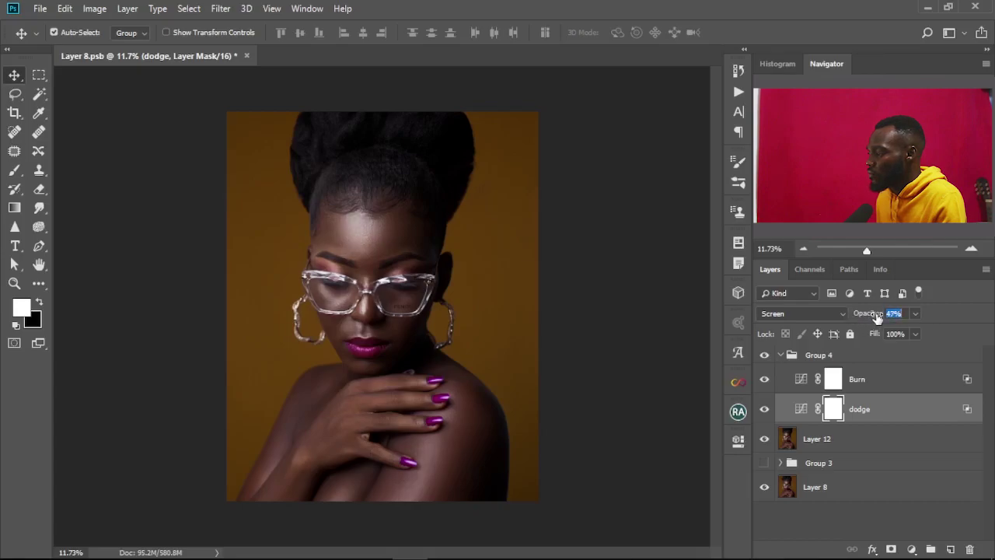
{"action": "left_click", "coordinate": [765, 410]}
{"action": "left_click", "coordinate": [765, 410]}
{"action": "left_click_drag", "start_coordinate": [859, 315], "coordinate": [901, 315]}
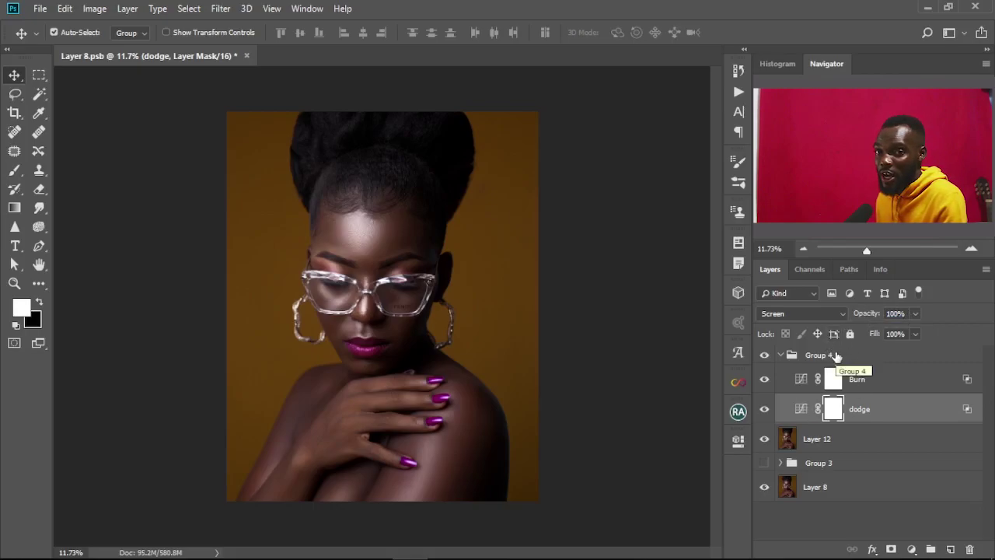
{"action": "key", "text": "shift+alt+f"}
{"action": "left_click", "coordinate": [886, 381]}
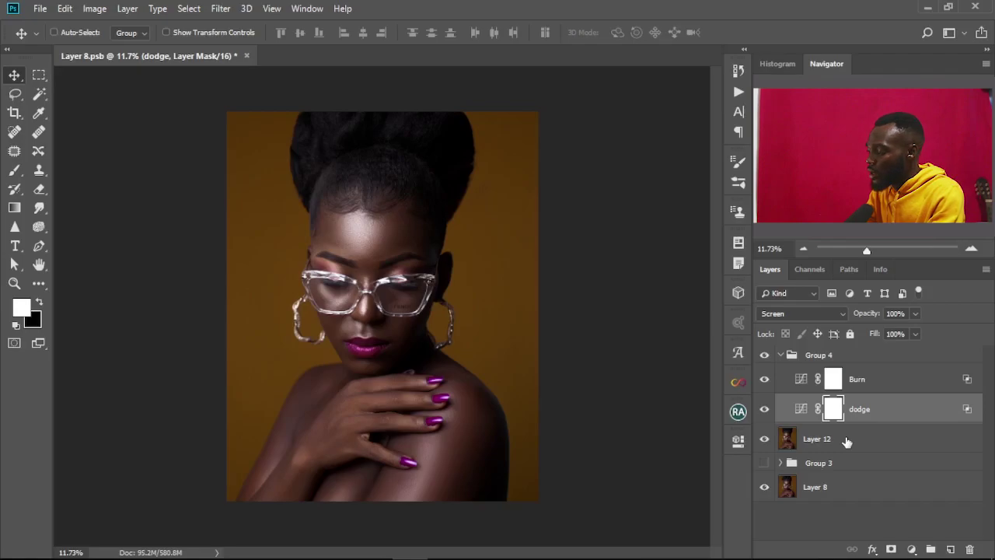
Invert the dodge Curves mask to black and ready a 900-size brush.
{"action": "key", "text": "ctrl+i"}
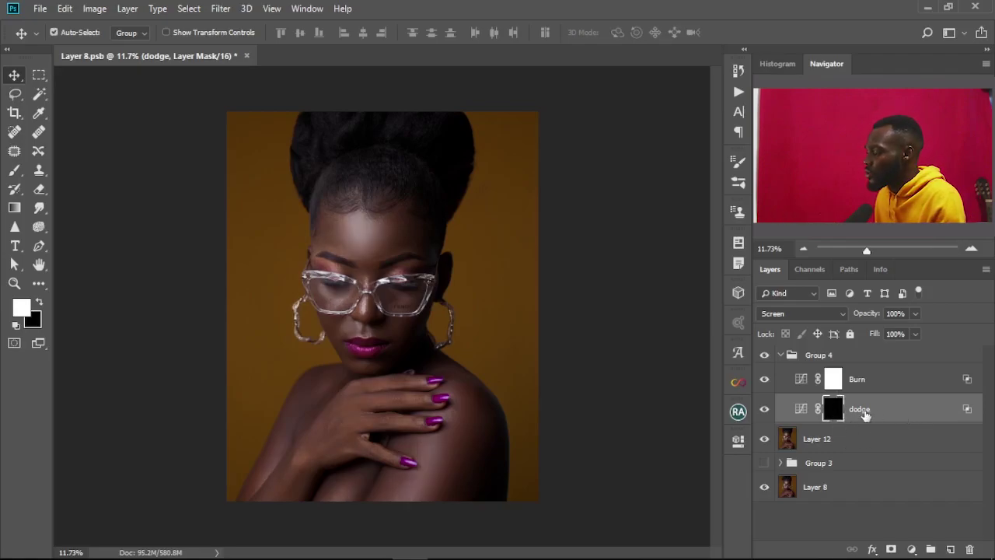
{"action": "left_click", "coordinate": [10, 172]}
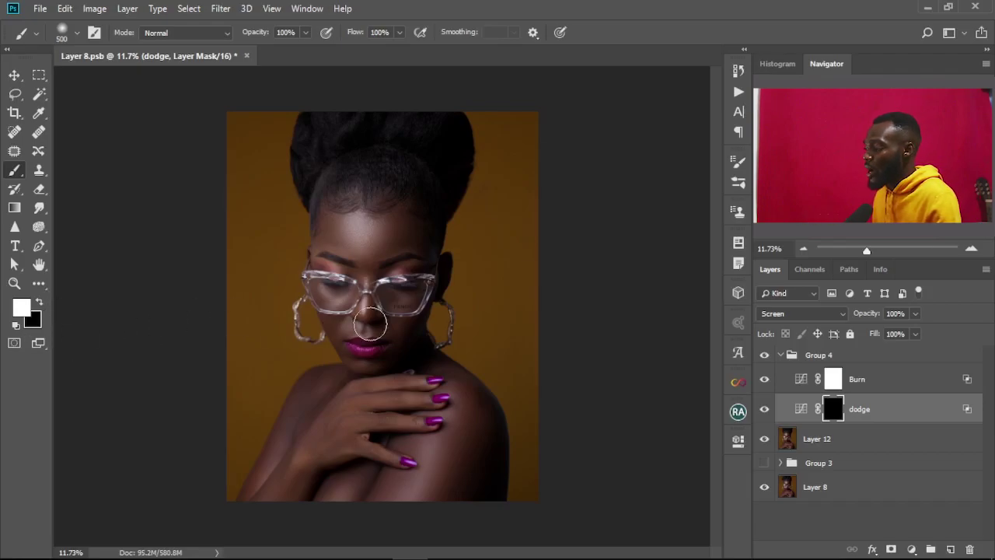
{"action": "key", "text": "bracketright"}
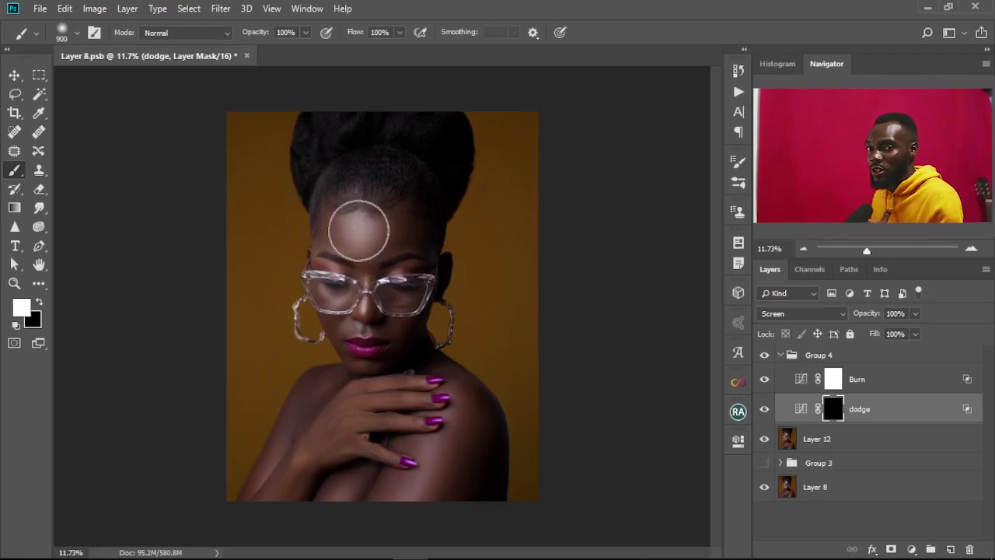
Paint white on the dodge mask over the forehead, eyes, nose, lips and right jawline.
{"action": "mouse_move", "coordinate": [359, 231]}
{"action": "left_mouse_down"}
{"action": "mouse_move", "coordinate": [391, 227]}
{"action": "mouse_move", "coordinate": [344, 242]}
{"action": "mouse_move", "coordinate": [361, 215]}
{"action": "left_mouse_up"}
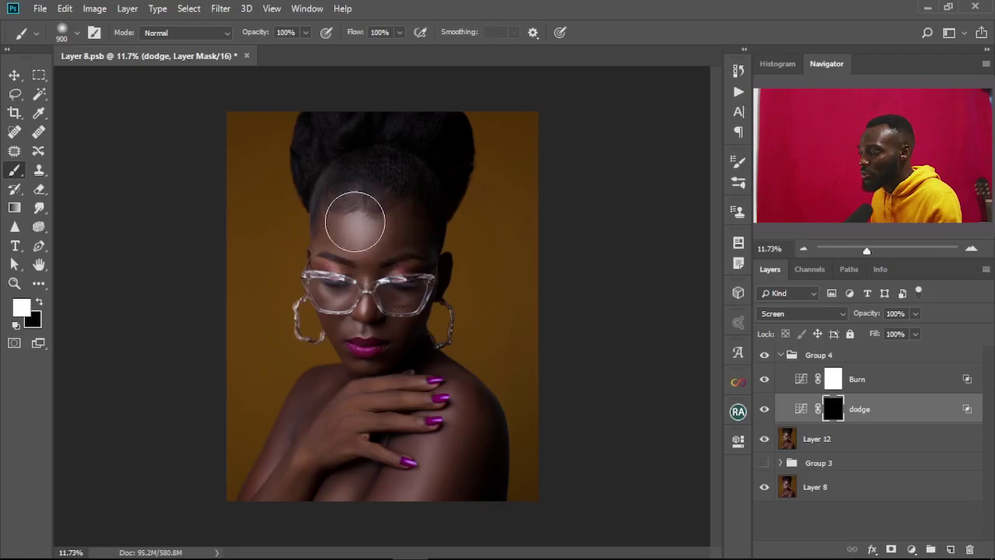
{"action": "mouse_move", "coordinate": [349, 267]}
{"action": "left_mouse_down"}
{"action": "mouse_move", "coordinate": [342, 242]}
{"action": "mouse_move", "coordinate": [361, 287]}
{"action": "mouse_move", "coordinate": [371, 228]}
{"action": "mouse_move", "coordinate": [390, 268]}
{"action": "mouse_move", "coordinate": [365, 289]}
{"action": "left_mouse_up"}
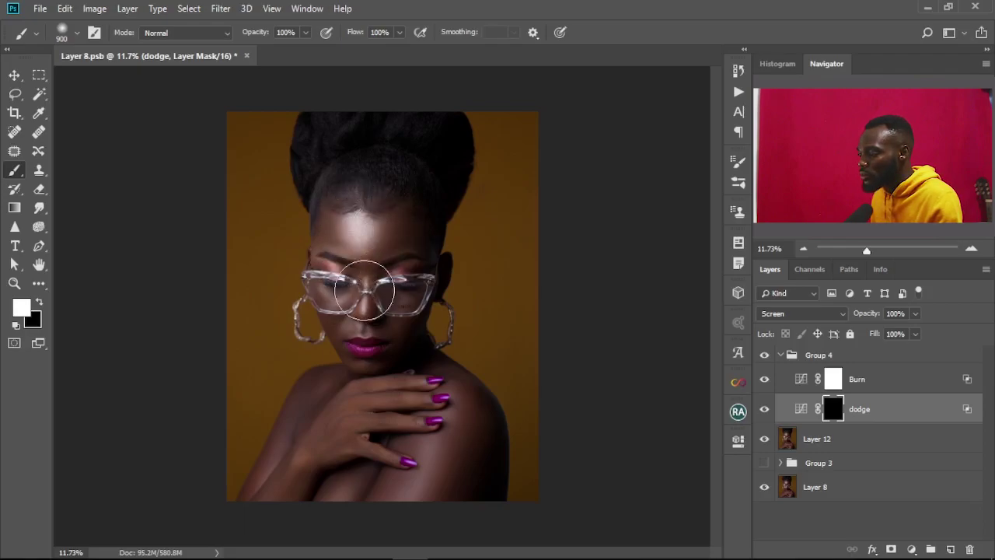
{"action": "mouse_move", "coordinate": [352, 227]}
{"action": "left_mouse_down"}
{"action": "mouse_move", "coordinate": [349, 313]}
{"action": "mouse_move", "coordinate": [387, 343]}
{"action": "mouse_move", "coordinate": [399, 275]}
{"action": "left_mouse_up"}
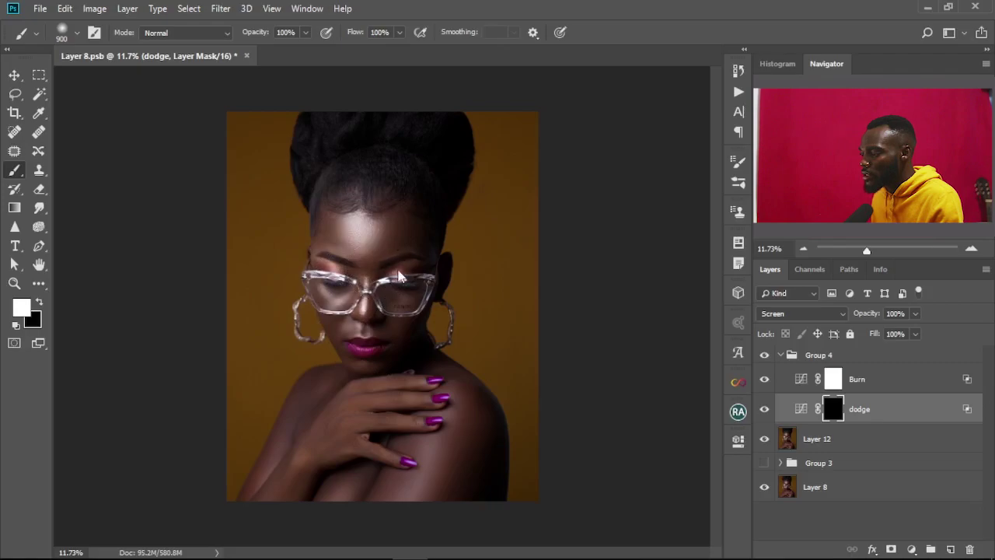
{"action": "left_click_drag", "start_coordinate": [407, 286], "coordinate": [342, 230]}
{"action": "left_click_drag", "start_coordinate": [354, 335], "coordinate": [408, 330]}
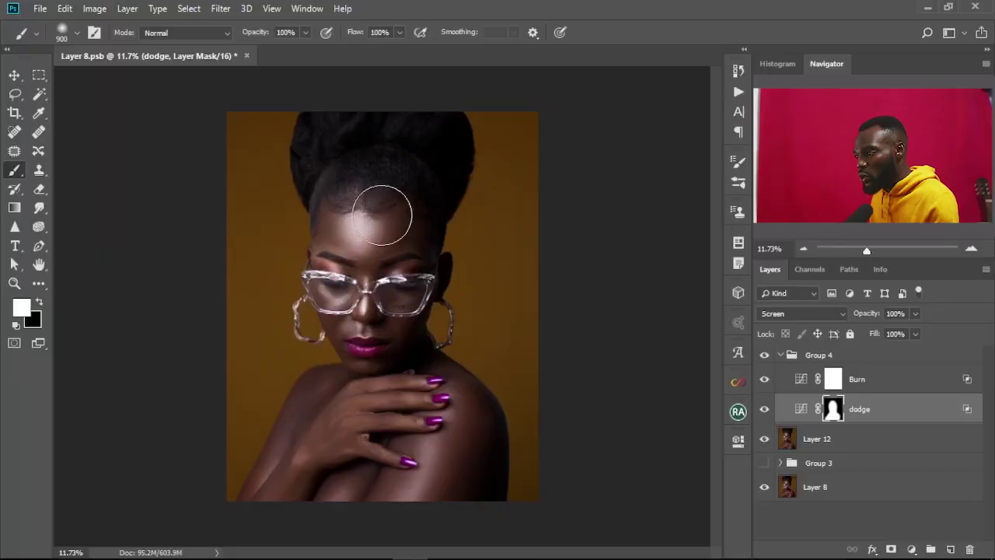
{"action": "left_click", "coordinate": [780, 355]}
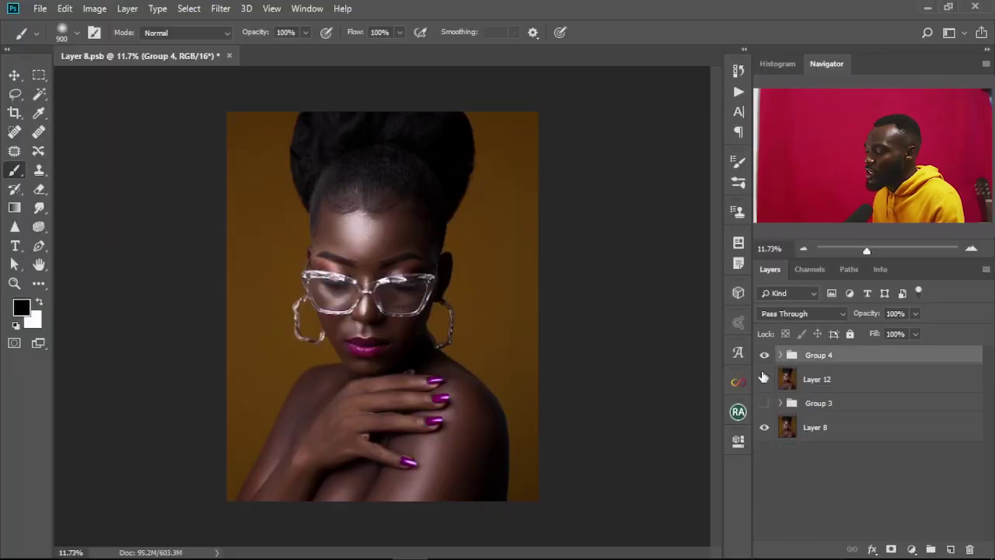
{"action": "left_click", "coordinate": [767, 356]}
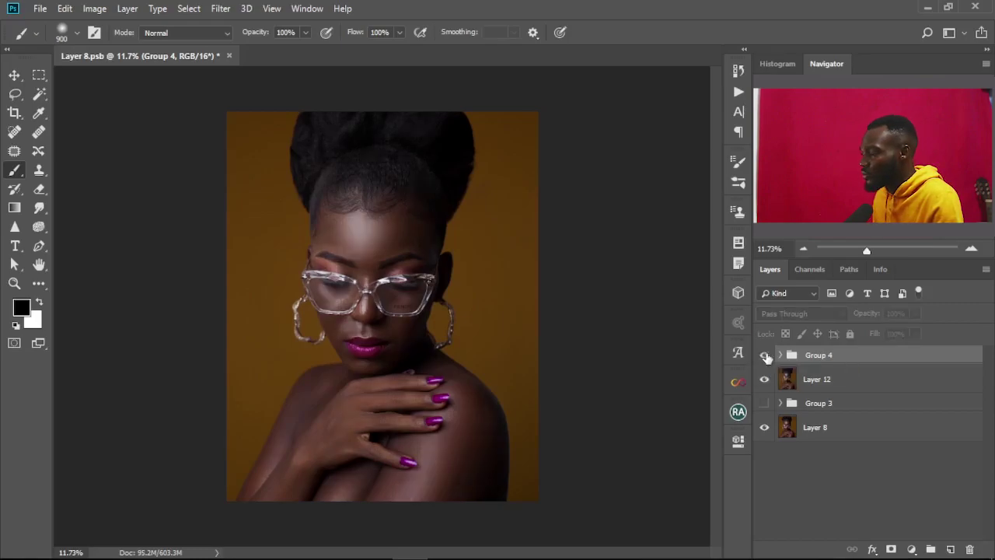
{"action": "left_click", "coordinate": [764, 356]}
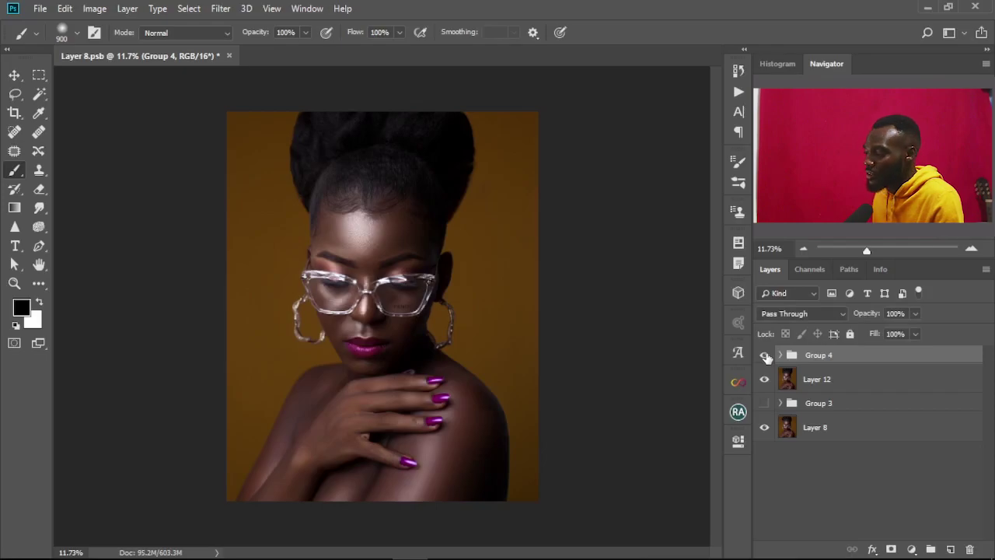